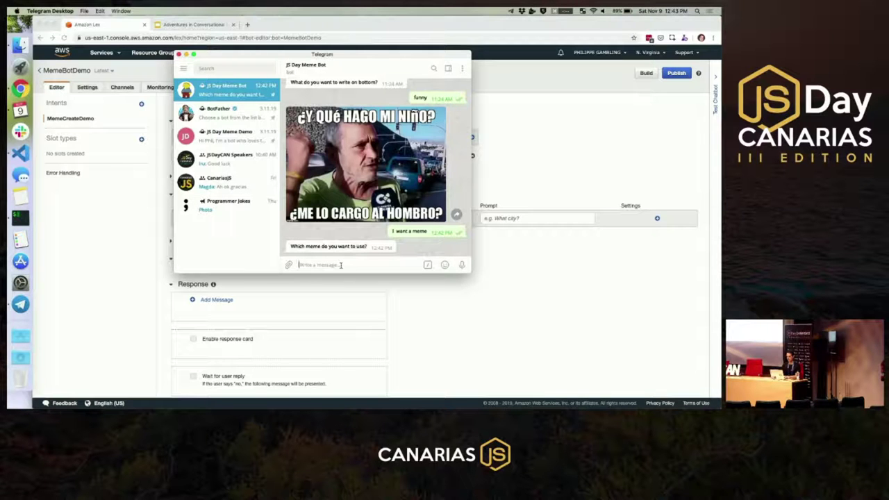
# Answer the JS Day Meme Bot with "batman" as the meme and choose Top and Bottom as the text placement.
pyautogui.write('batman')
pyautogui.press('BackSpace')
pyautogui.press('Return')
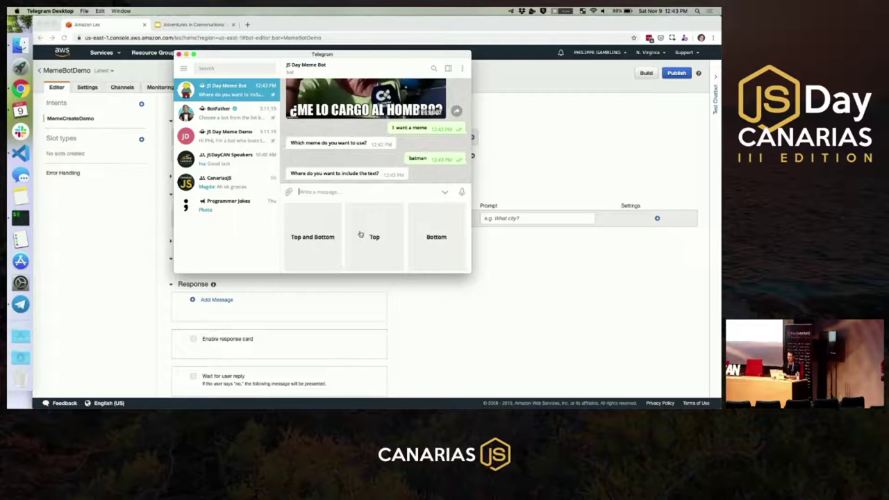
pyautogui.scroll(2, 407, 167)
pyautogui.click(407, 166)
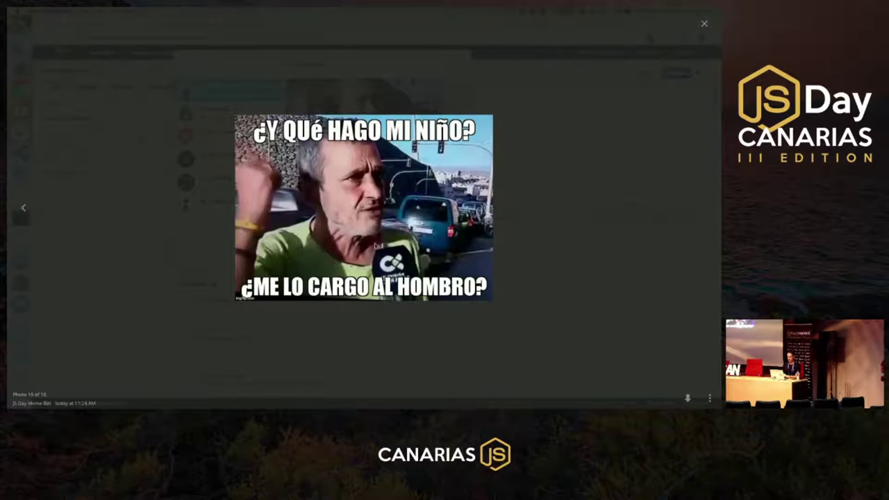
pyautogui.click(389, 248)
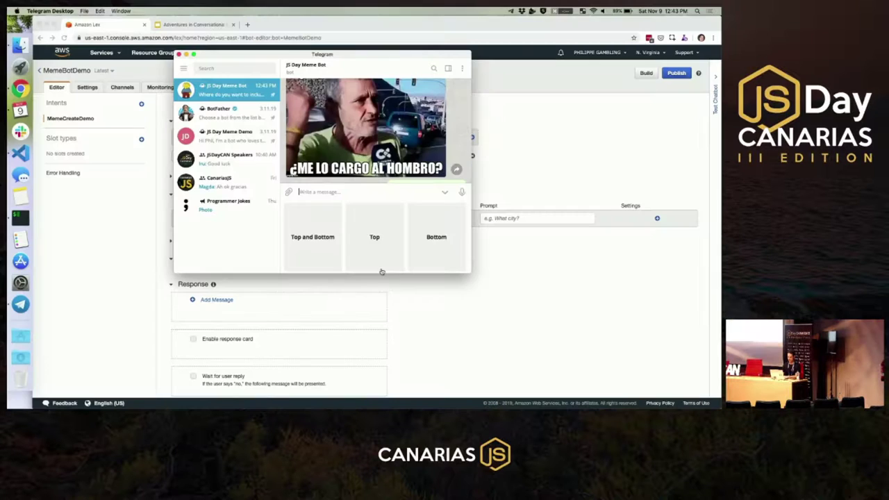
pyautogui.scroll(-2, 378, 160)
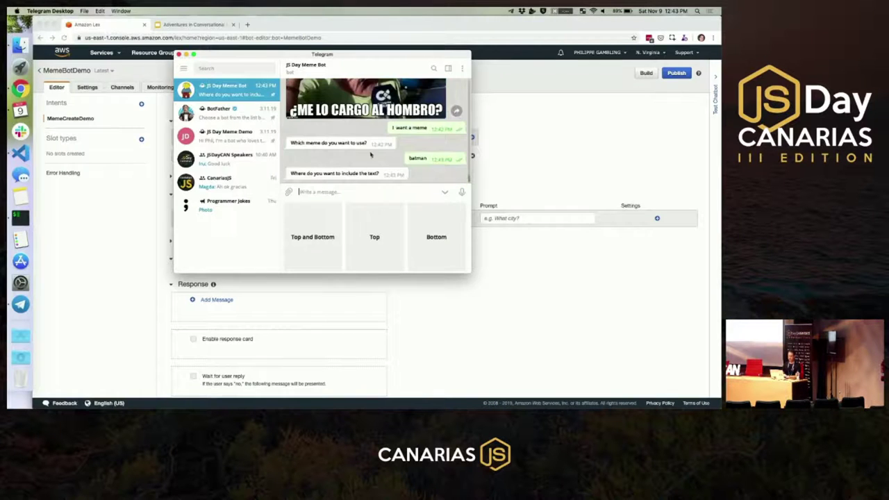
pyautogui.click(302, 245)
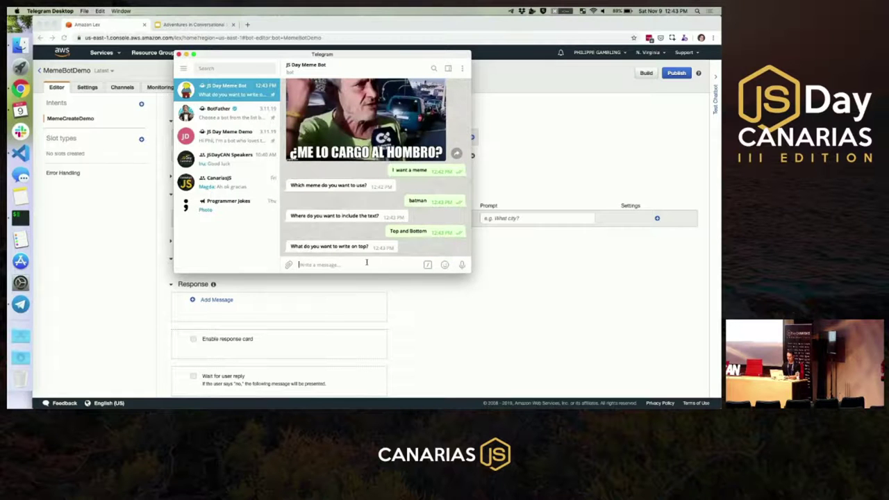
# Send the meme bot "Hello" as the top text and "JS Day" as the bottom text.
pyautogui.write('Hello')
pyautogui.press('Return')
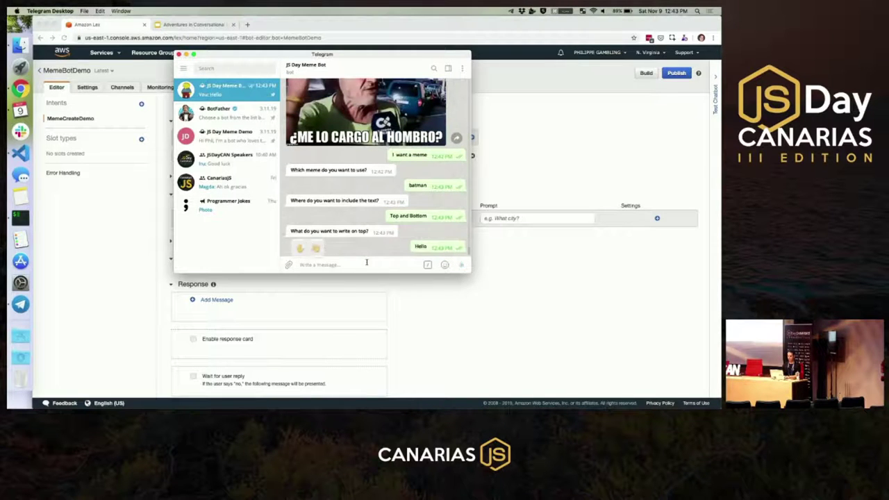
pyautogui.write('W')
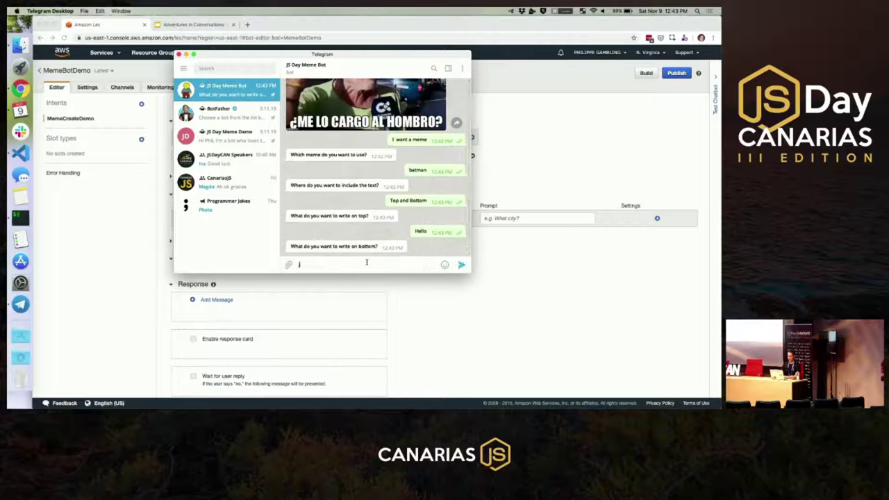
pyautogui.write('S Day')
pyautogui.press('Return')
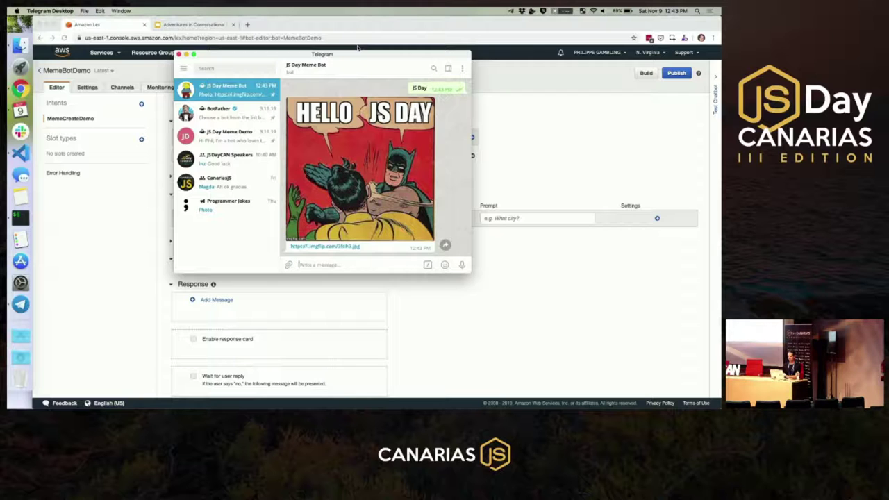
# Switch to the Amazon Lex console and review MemeBotDemo's channels, aliases, general settings and monitoring graphs.
pyautogui.click(520, 271)
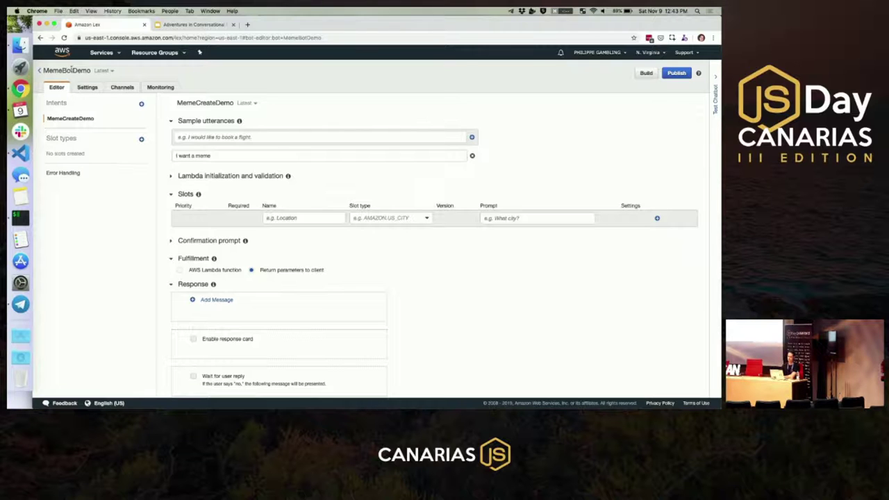
pyautogui.click(129, 88)
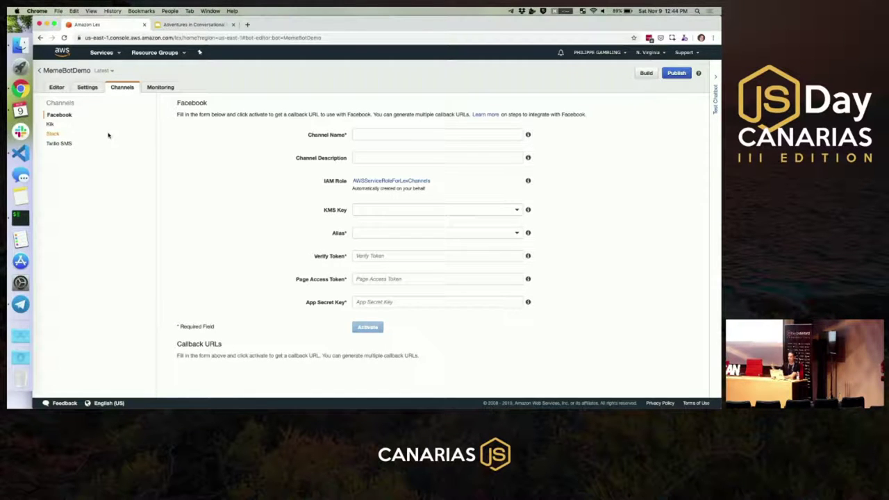
pyautogui.click(86, 88)
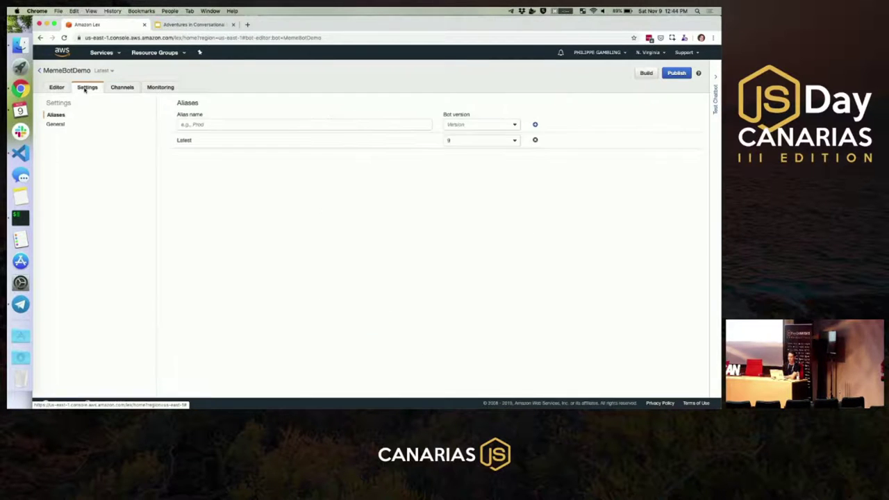
pyautogui.click(60, 125)
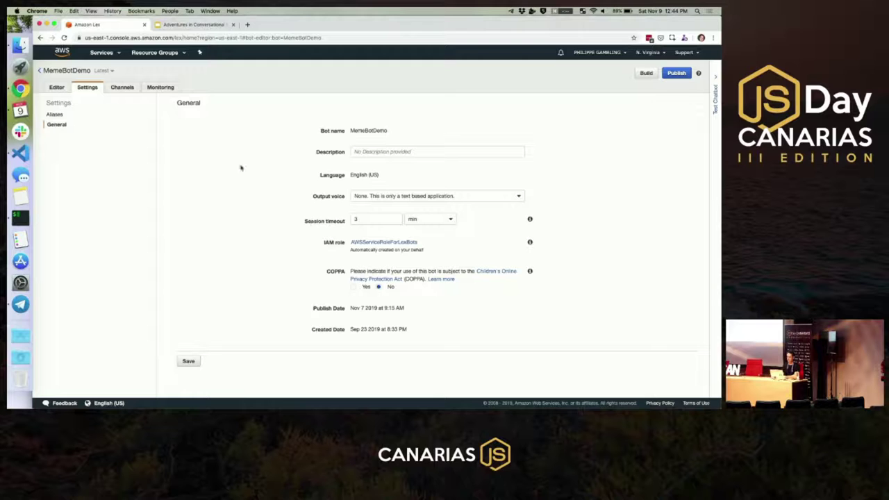
pyautogui.click(162, 87)
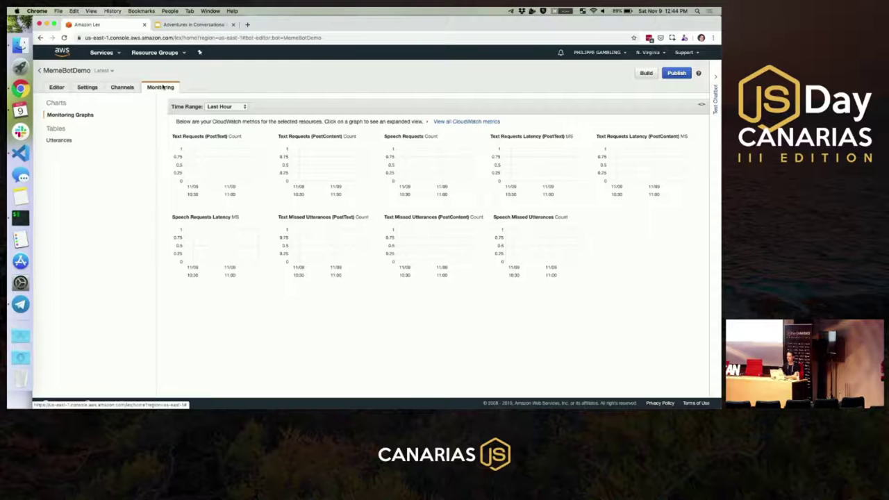
# Return to the MemeCreateDemo intent editor, enlarge the page and open the test chatbot.
pyautogui.click(56, 87)
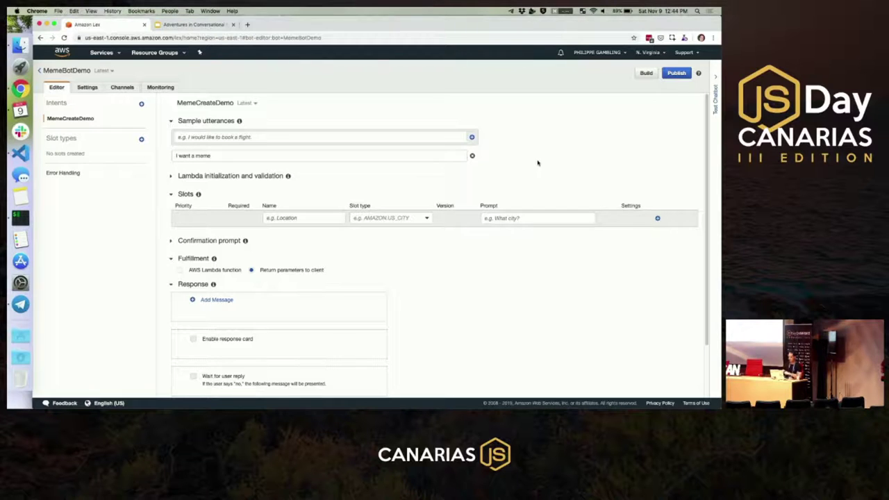
pyautogui.press('super+equal')
pyautogui.press('super+equal')
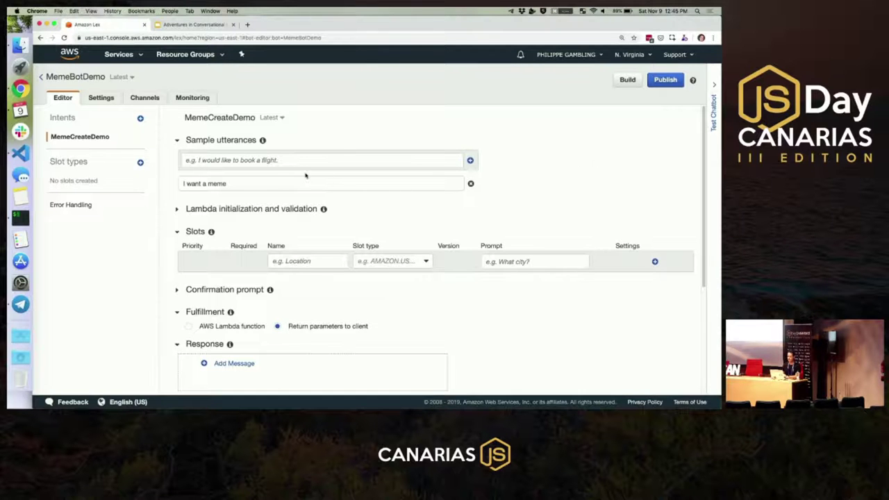
pyautogui.scroll(-2, 306, 174)
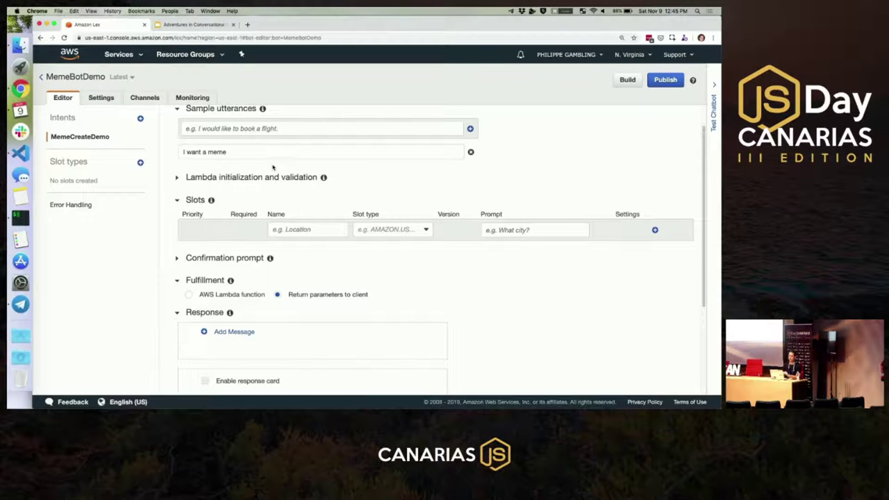
pyautogui.click(716, 114)
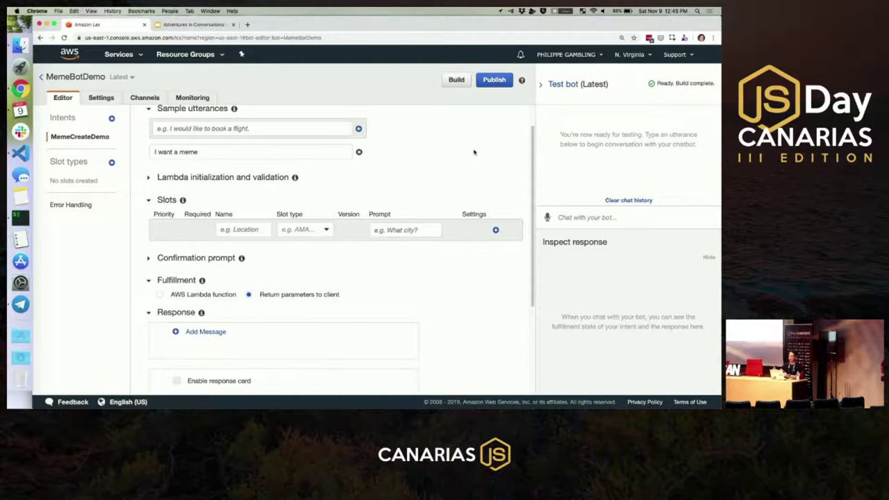
# Test the bot by sending it "I want a meme" and "How's the weather?".
pyautogui.click(590, 211)
pyautogui.write('I')
pyautogui.press('BackSpace')
pyautogui.write('I want a meme')
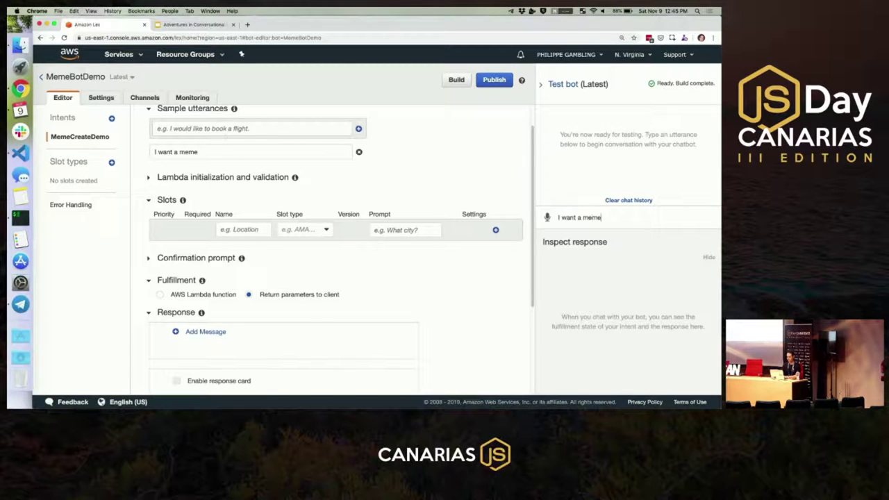
pyautogui.press('Return')
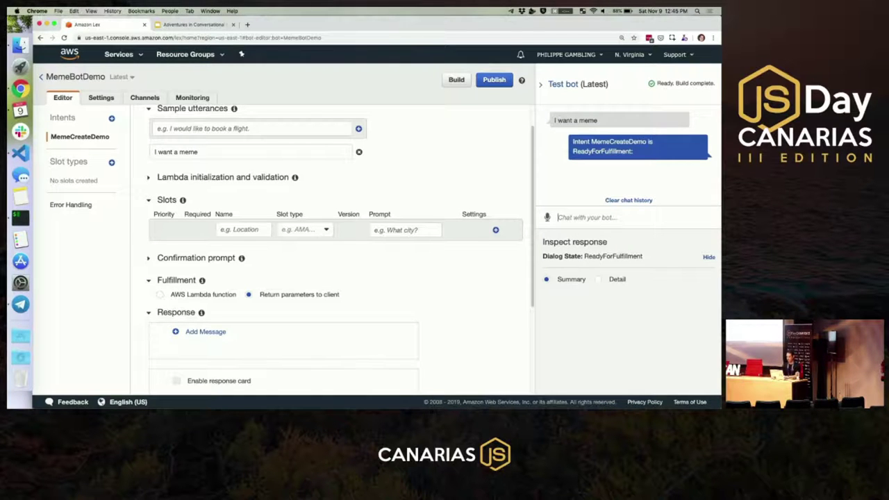
pyautogui.write("How's the weather?")
pyautogui.press('Return')
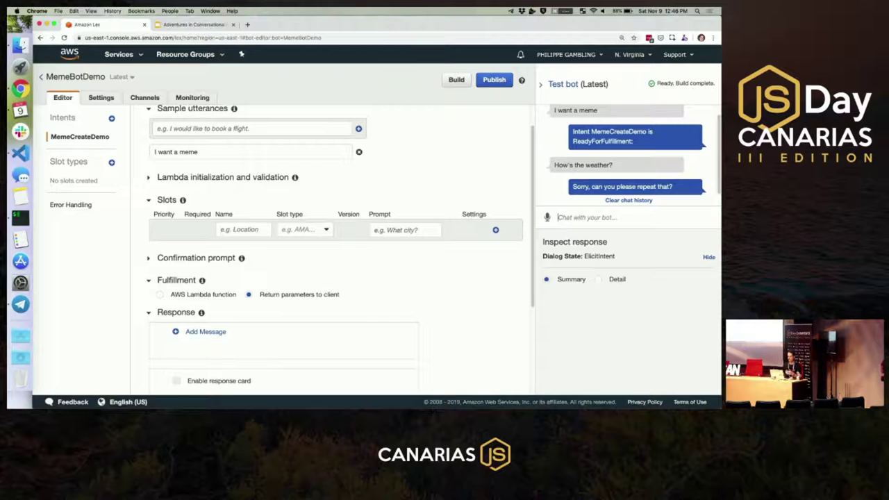
# Add the sample utterances "I need to create a meme", "I want to make a meme" and "Create a new meme".
pyautogui.click(288, 130)
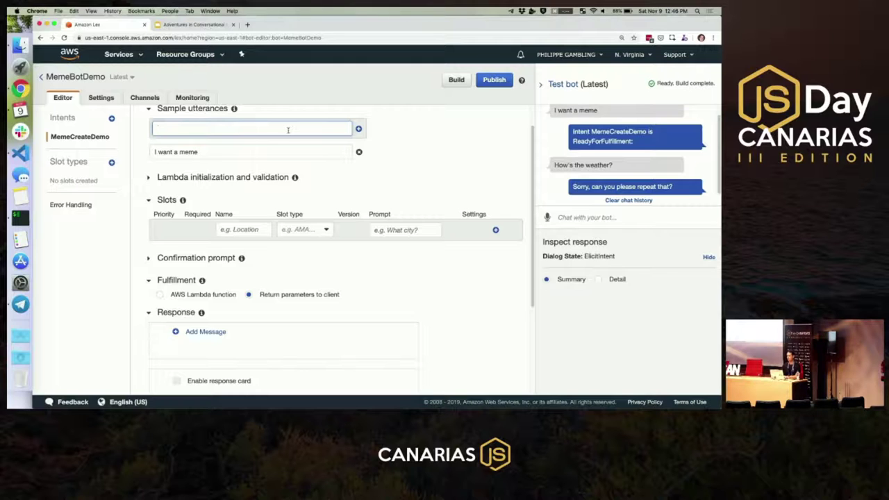
pyautogui.write('I need to create a meme')
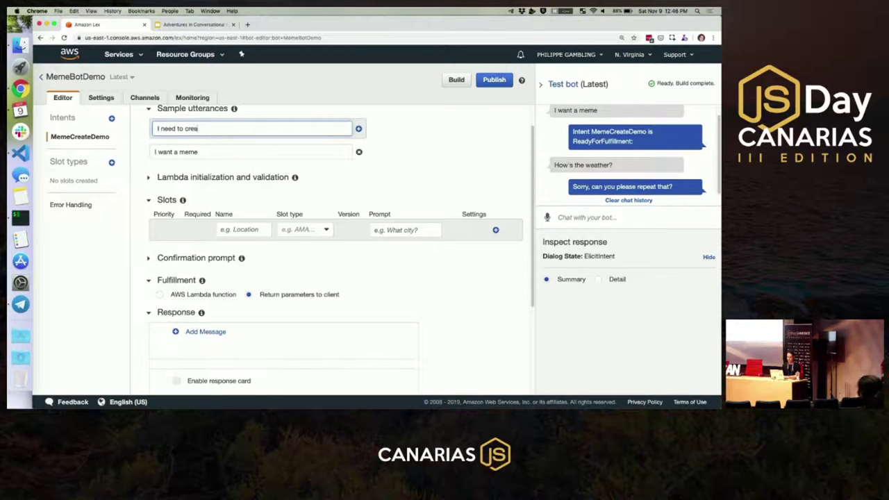
pyautogui.press('Return')
pyautogui.write('I')
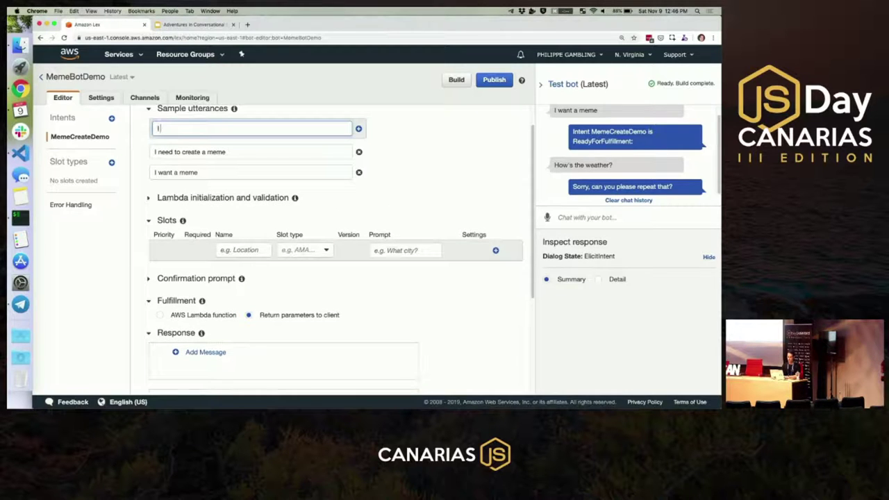
pyautogui.write(' want to make a meme')
pyautogui.write('Create a new me')
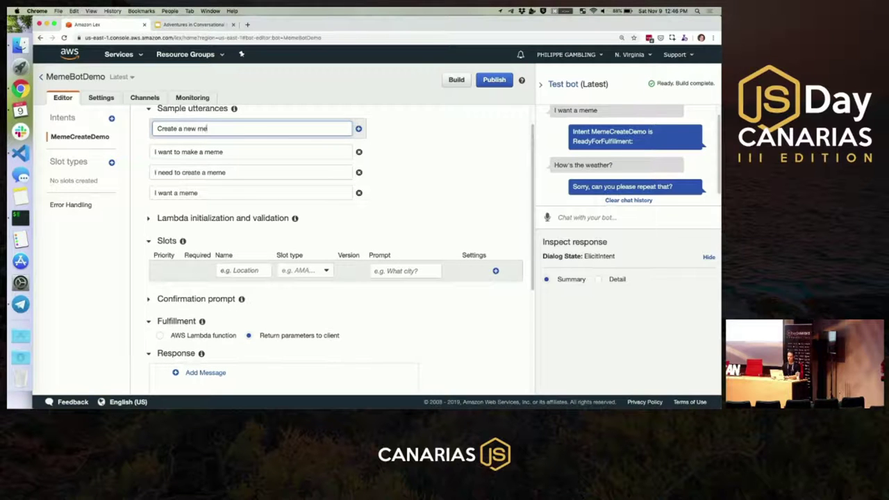
pyautogui.write('me')
pyautogui.press('Return')
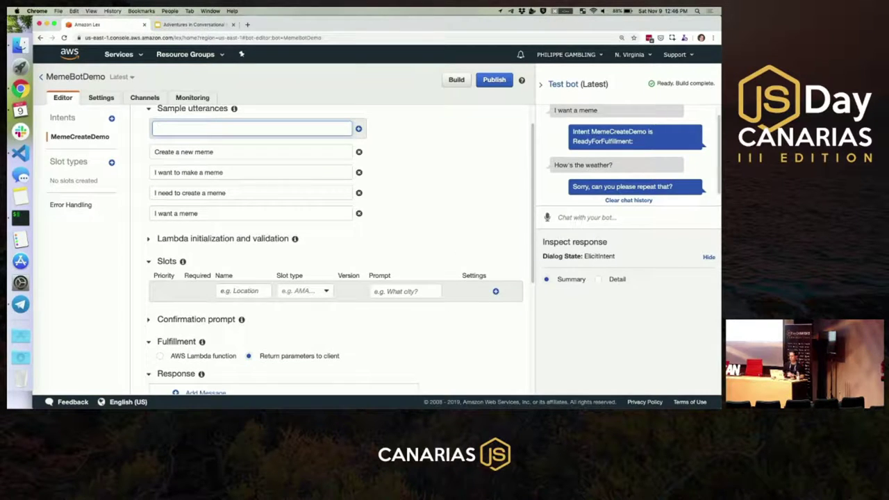
# Build MemeBotDemo with the new utterances and dismiss the build notification.
pyautogui.click(457, 80)
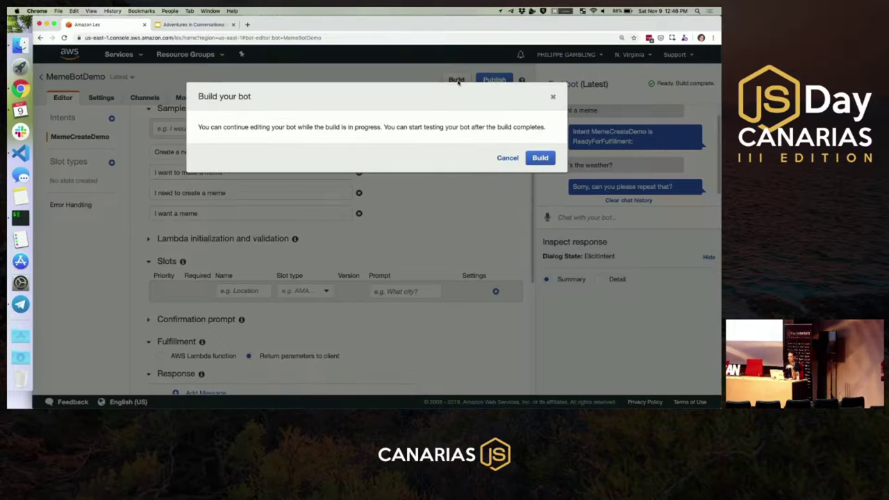
pyautogui.click(542, 157)
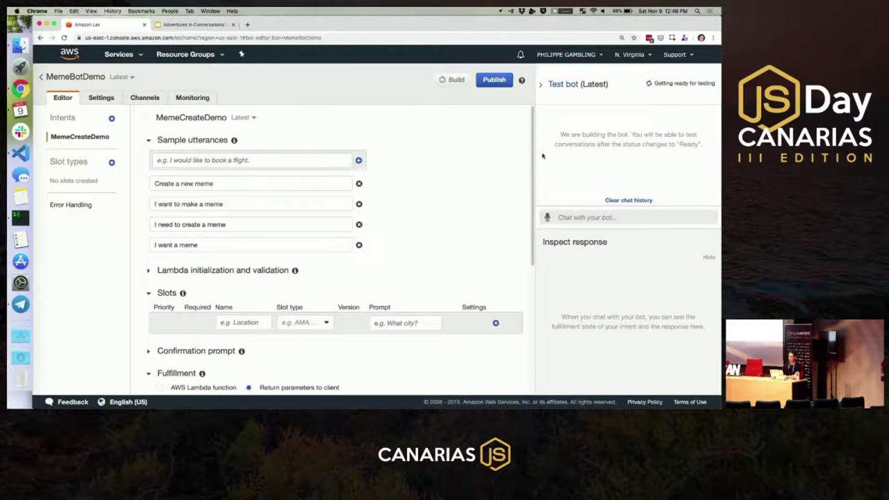
pyautogui.scroll(-1, 478, 144)
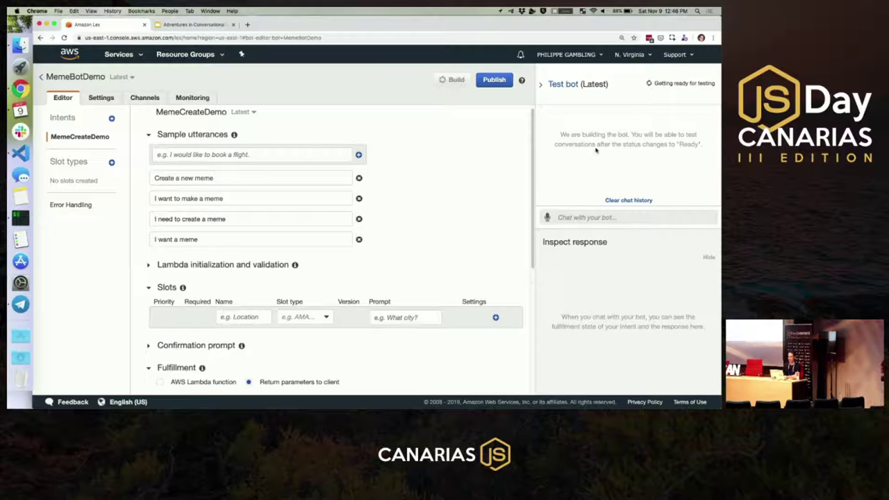
pyautogui.scroll(-3, 496, 132)
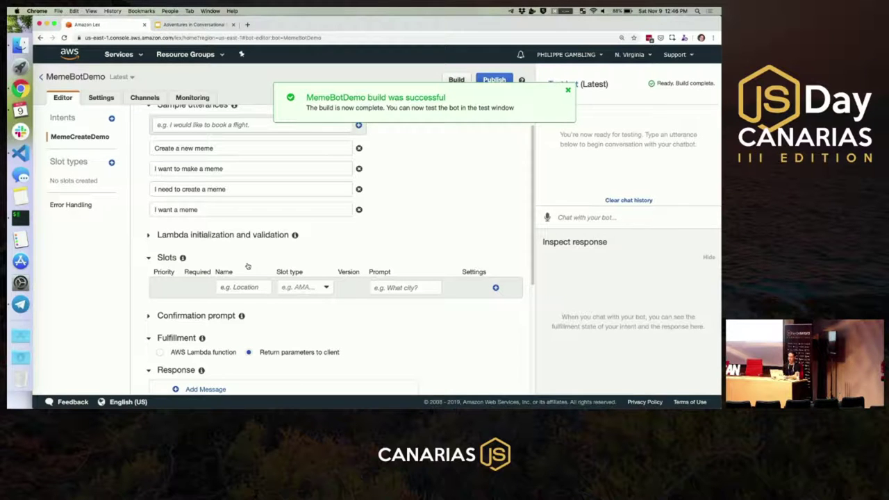
pyautogui.click(568, 92)
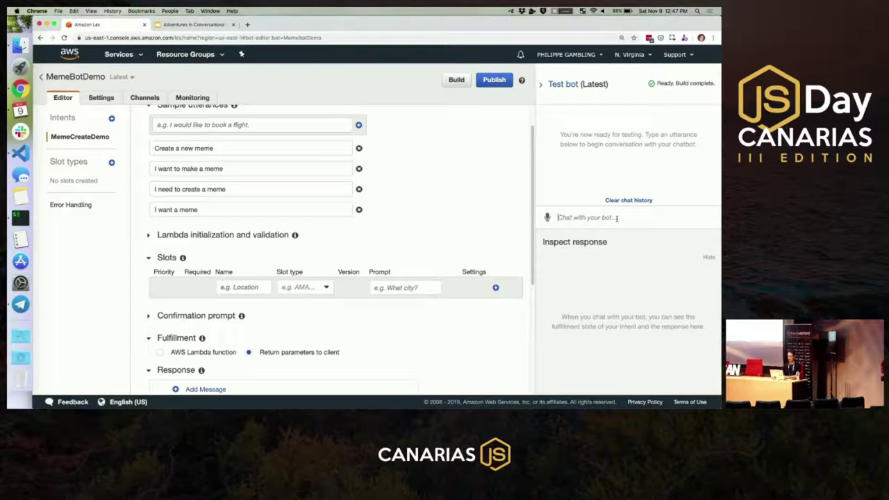
# Test the rebuilt bot by sending it "I want to create a meme" and "How's the weather".
pyautogui.write('Cr')
pyautogui.press('BackSpace')
pyautogui.write('I want to create a meme')
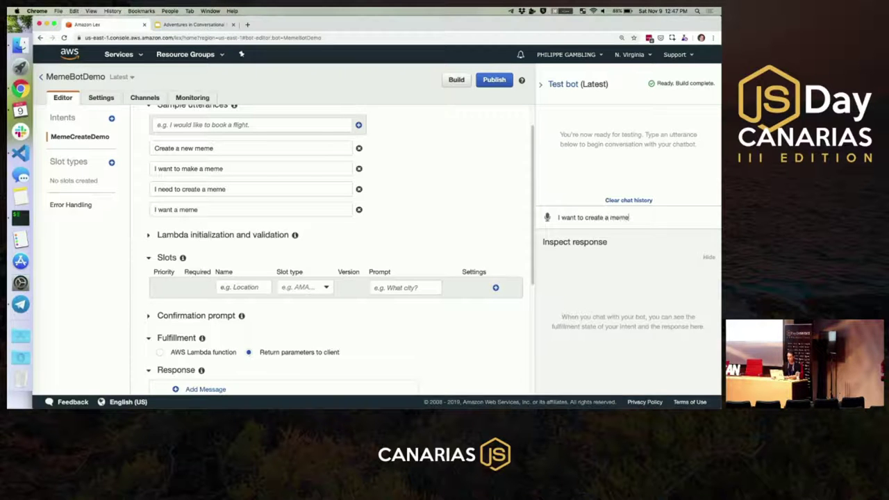
pyautogui.press('Return')
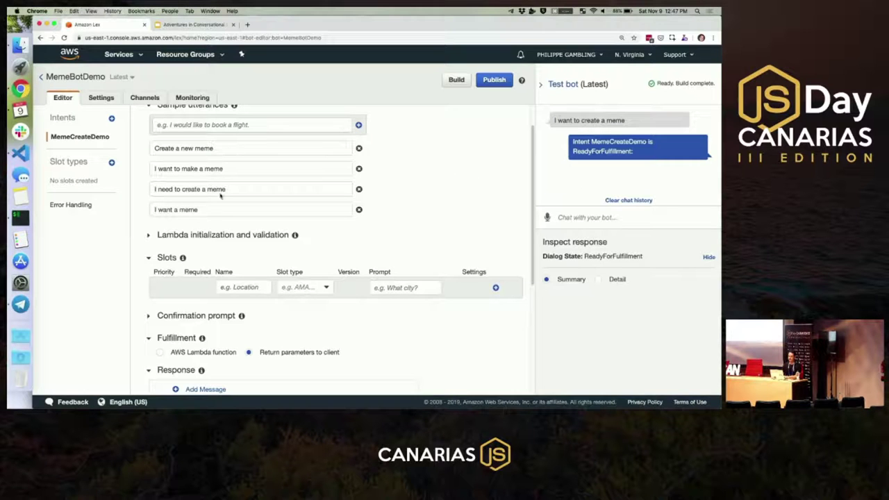
pyautogui.write("How's the weather")
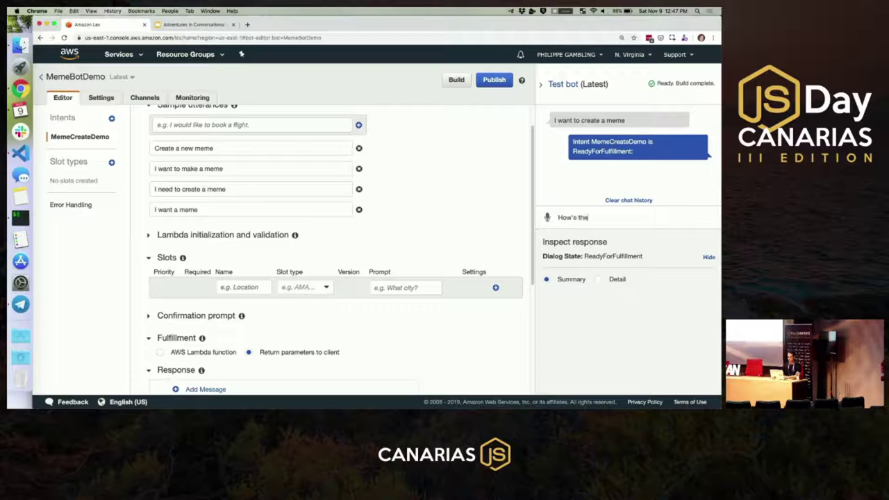
pyautogui.press('Return')
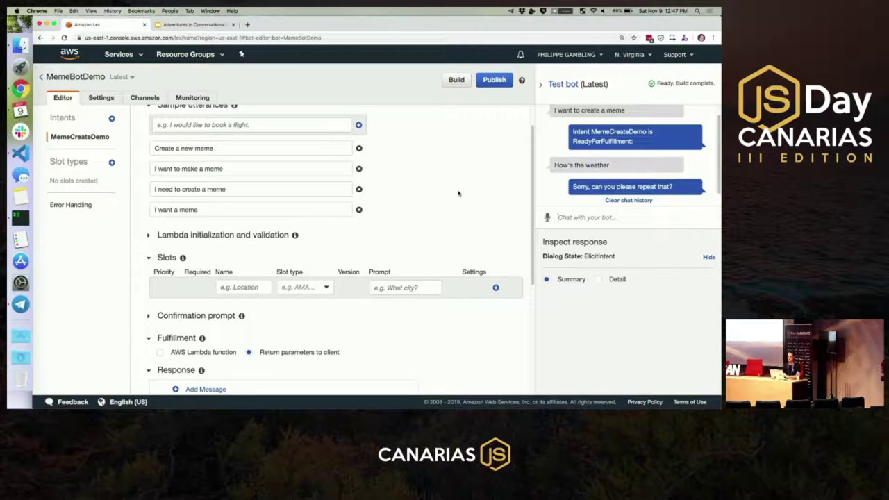
# Name the new slot memeName and set its slot type to AMAZON.Book.
pyautogui.click(260, 286)
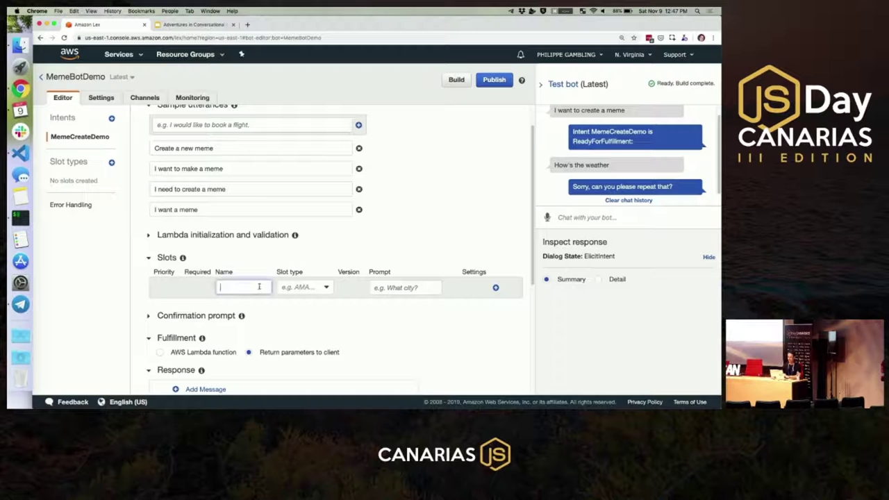
pyautogui.write('memeNAme')
pyautogui.press('BackSpace')
pyautogui.press('BackSpace')
pyautogui.press('BackSpace')
pyautogui.press('BackSpace')
pyautogui.write('Name')
pyautogui.click(327, 291)
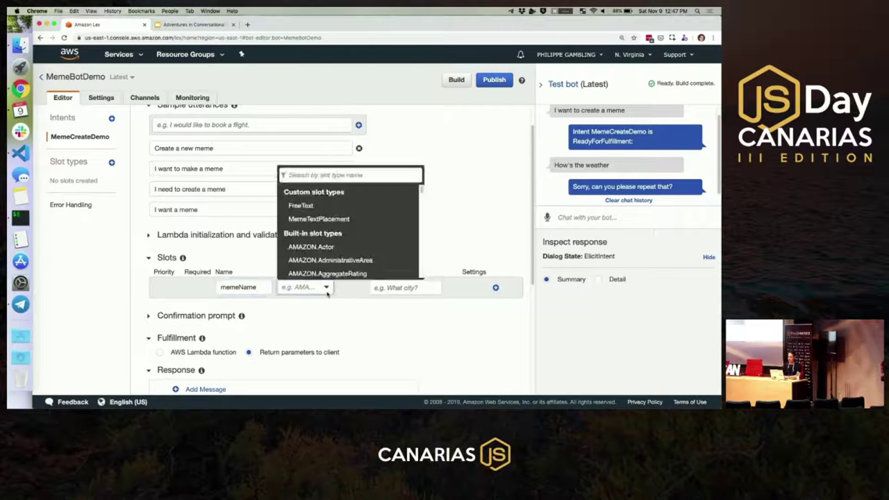
pyautogui.write('boo')
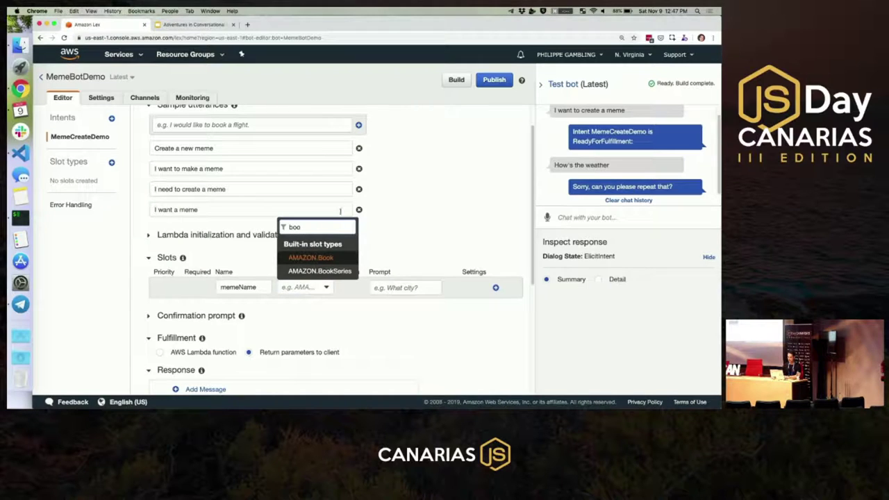
pyautogui.click(328, 257)
# Give the memeName slot the prompt "What meme do you want to use?" and add it to the intent.
pyautogui.click(398, 291)
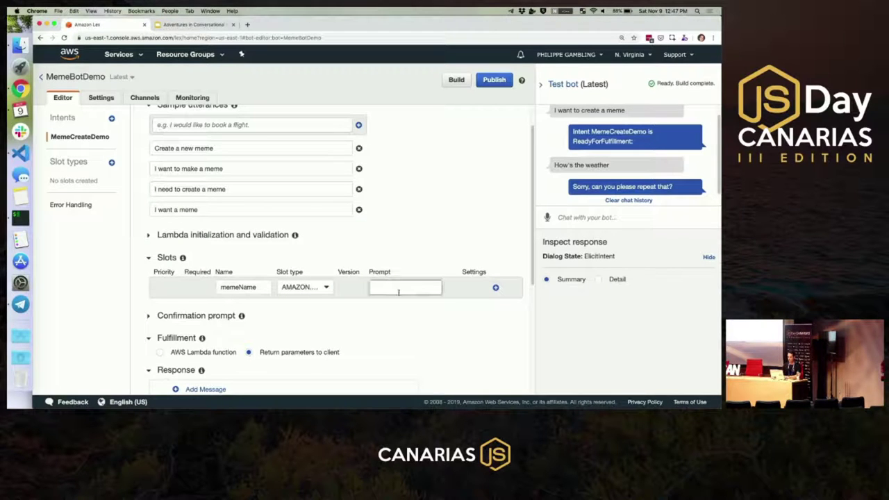
pyautogui.write('What')
pyautogui.write(' meme do you want')
pyautogui.write(' to use?')
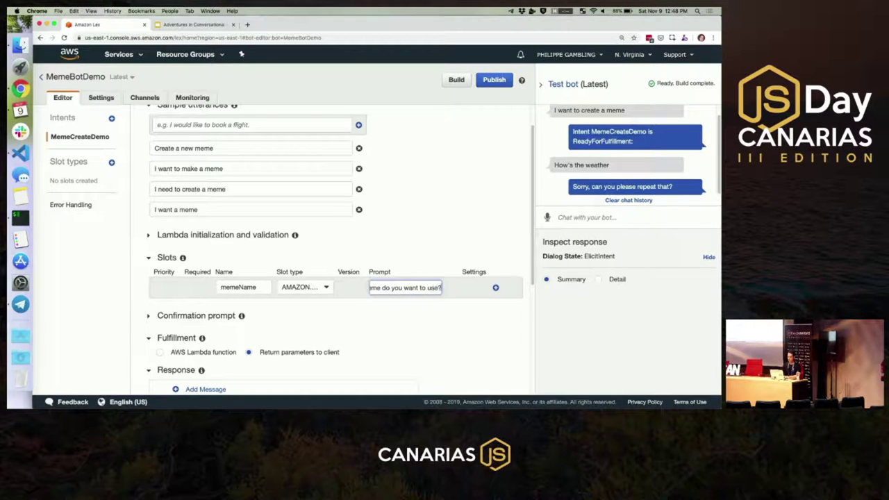
pyautogui.press('Return')
# Add a textPlacement slot of type MemeTextPlacement with the prompt "Where do you want to put the text?".
pyautogui.click(252, 287)
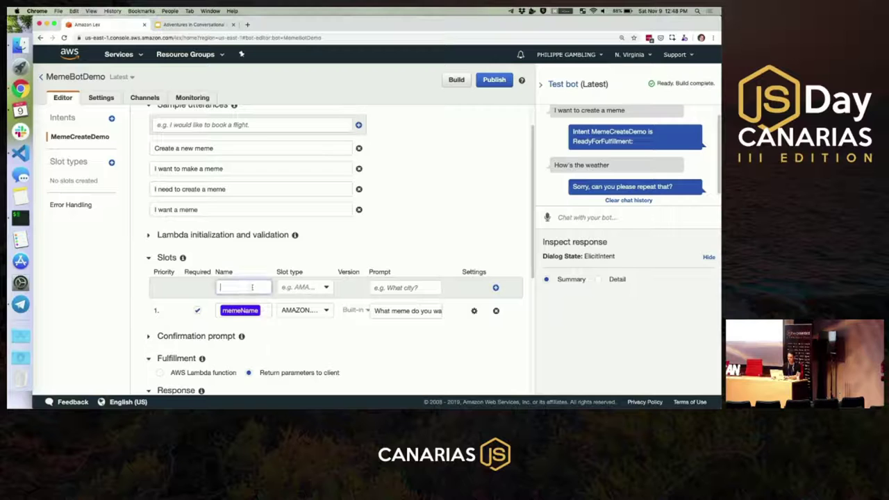
pyautogui.write('textPlacement')
pyautogui.click(311, 290)
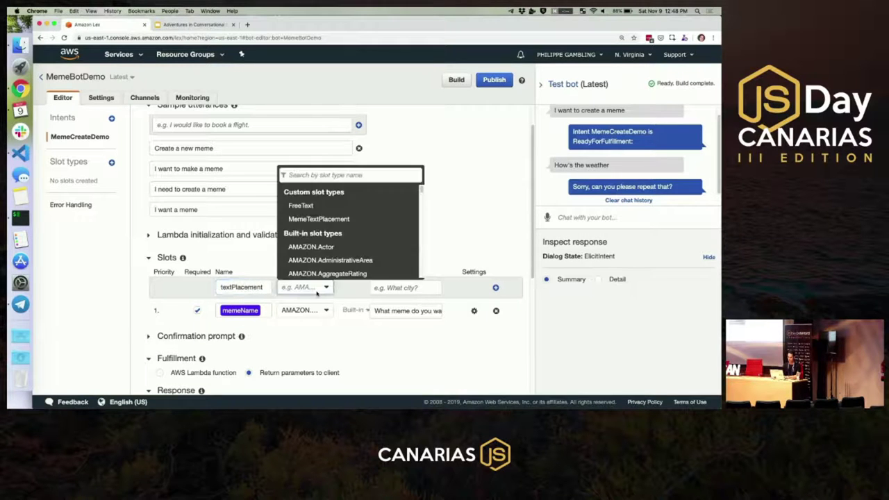
pyautogui.click(325, 221)
pyautogui.click(389, 288)
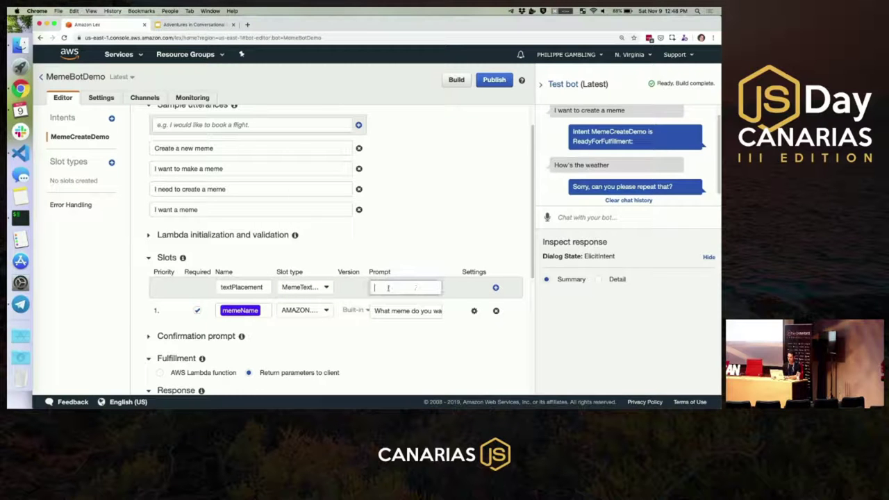
pyautogui.write('Where do you want to')
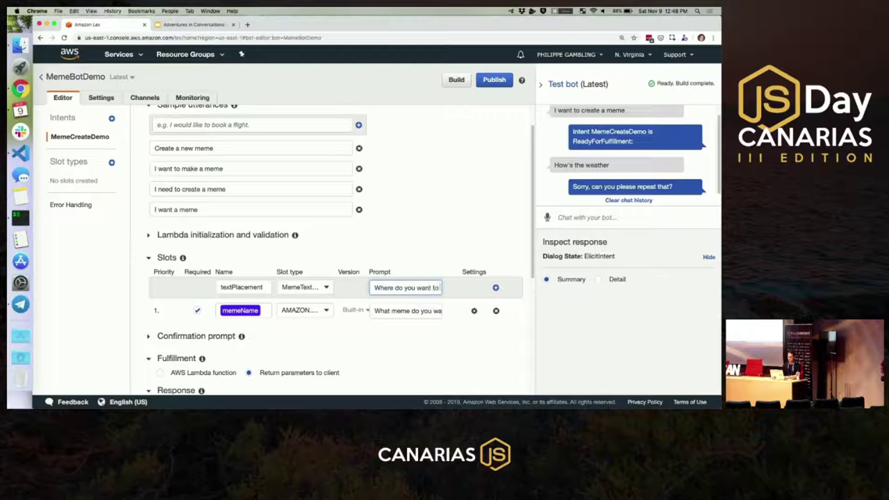
pyautogui.write(' put the text?')
pyautogui.press('Return')
# Add a topText slot of type FreeText with the prompt "What do you want to write on top?".
pyautogui.click(243, 287)
pyautogui.write('to')
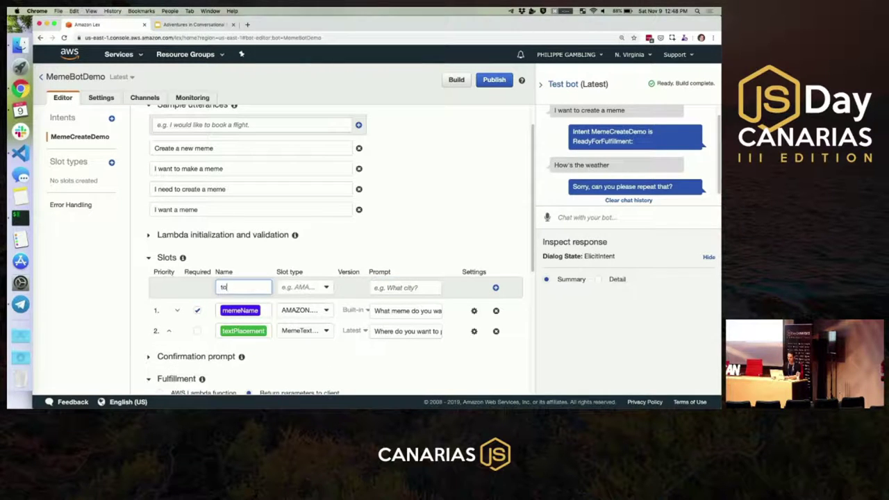
pyautogui.write('pText')
pyautogui.click(307, 287)
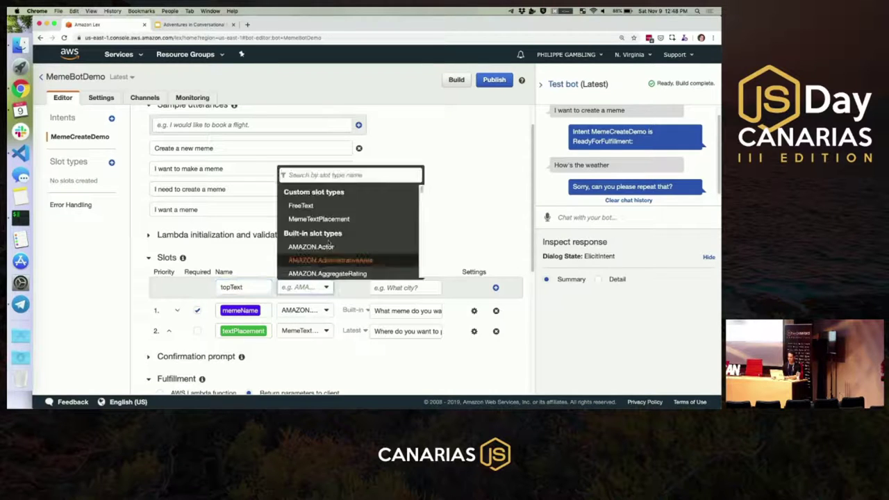
pyautogui.click(326, 207)
pyautogui.click(399, 288)
pyautogui.write('What do you want to write on topo?')
pyautogui.press('BackSpace')
pyautogui.press('BackSpace')
pyautogui.write('?')
pyautogui.press('Return')
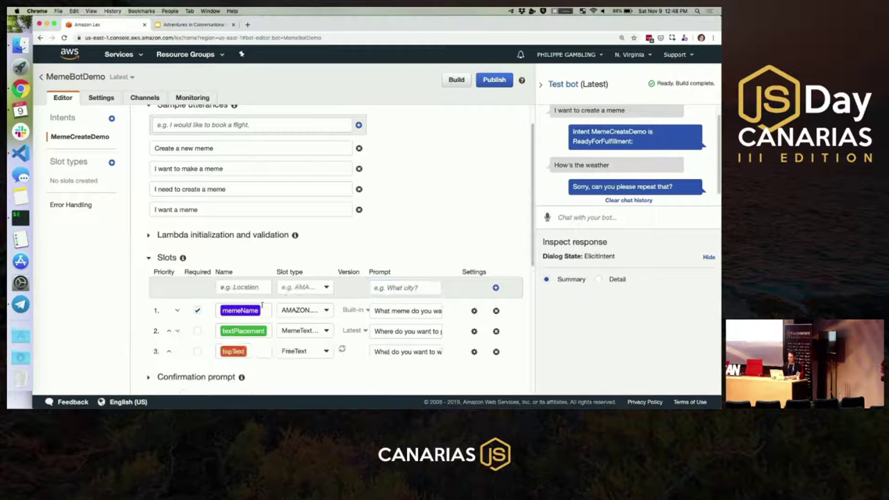
# Add a bottomText slot of type FreeText with the prompt "What do you want to write on the bottom?".
pyautogui.click(243, 287)
pyautogui.write('bottomText')
pyautogui.click(323, 288)
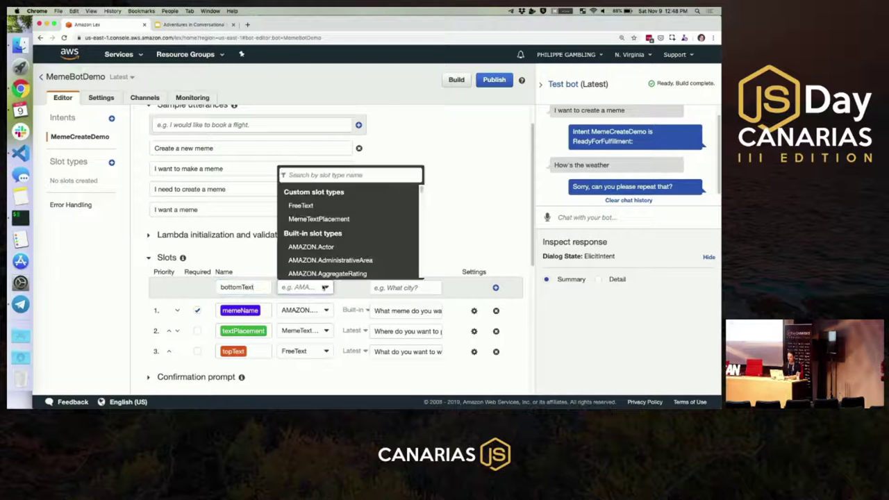
pyautogui.click(331, 207)
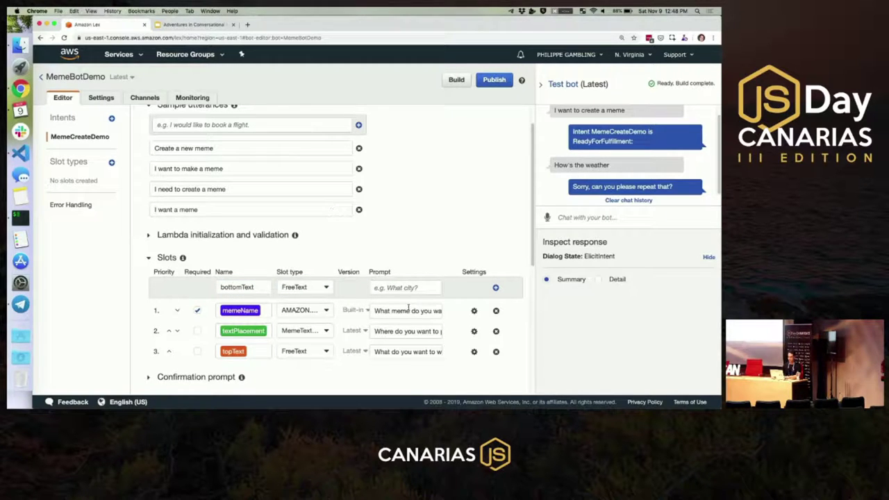
pyautogui.click(406, 288)
pyautogui.write('What d')
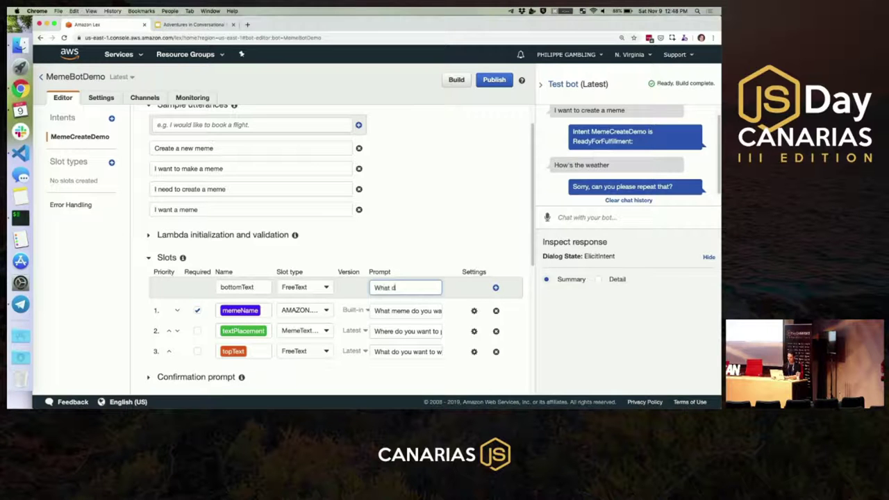
pyautogui.write('o you want to write on the bottom?')
pyautogui.press('Return')
# Mark the textPlacement, topText and bottomText slots as required and build MemeBotDemo.
pyautogui.scroll(-2, 341, 242)
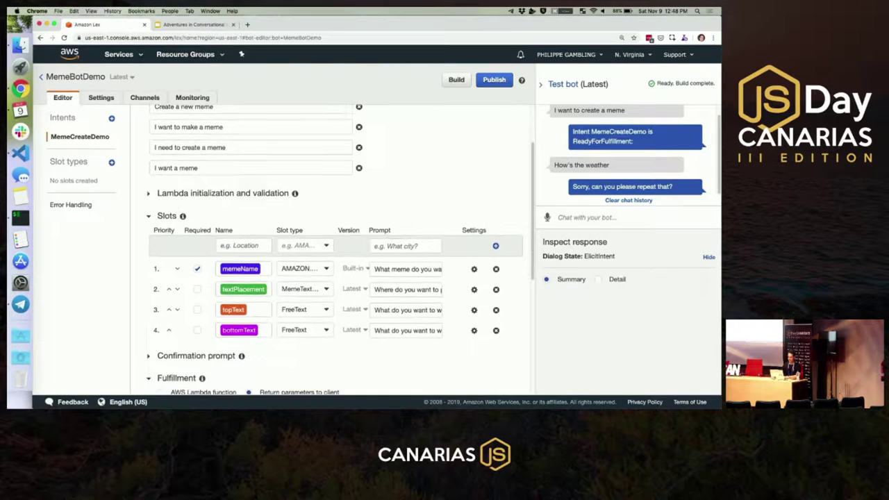
pyautogui.click(198, 289)
pyautogui.click(198, 310)
pyautogui.click(198, 330)
pyautogui.click(457, 81)
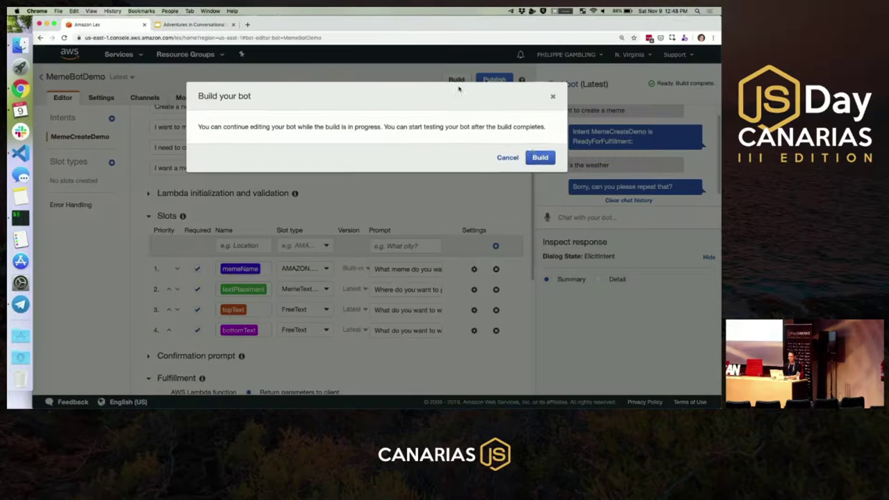
pyautogui.click(540, 158)
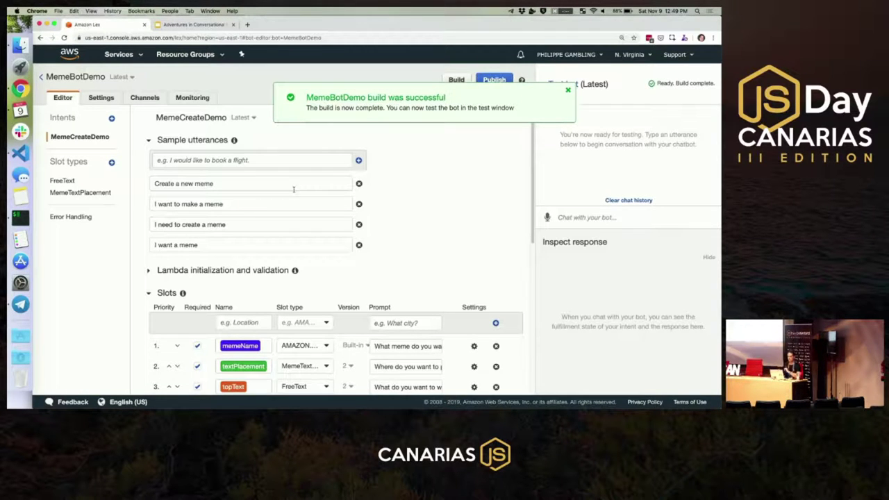
# Review the slot type choices of memeName and textPlacement, and the values and synonyms of the MemeTextPlacement slot type.
pyautogui.scroll(-3, 445, 239)
pyautogui.scroll(-2, 445, 240)
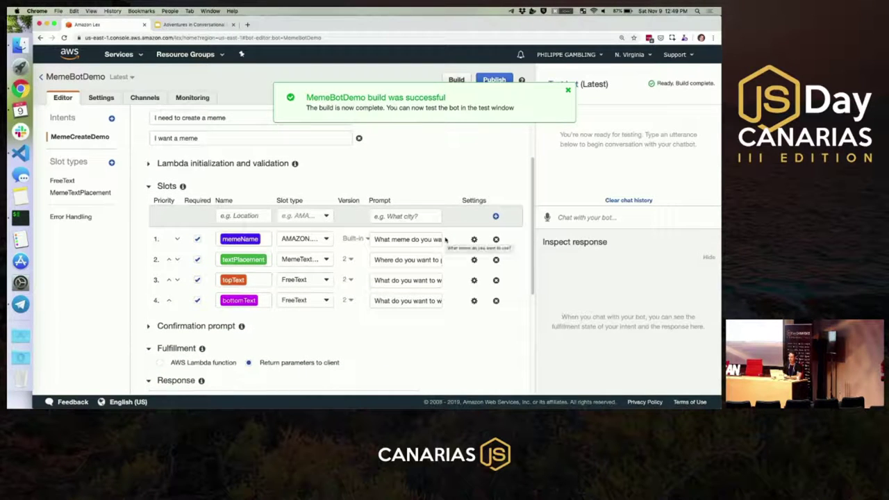
pyautogui.click(325, 238)
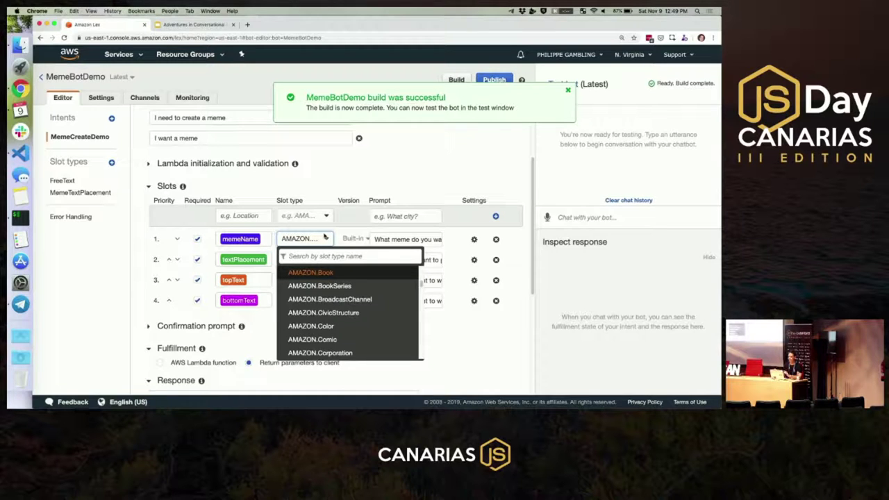
pyautogui.click(325, 238)
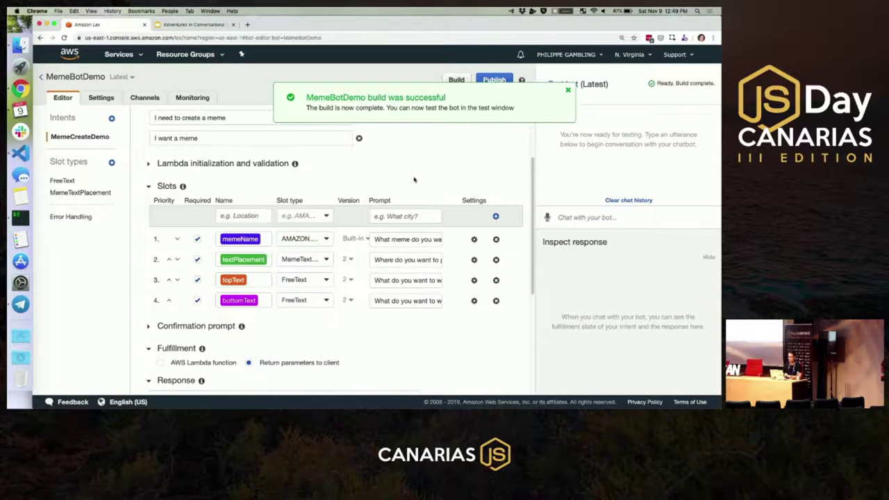
pyautogui.click(331, 260)
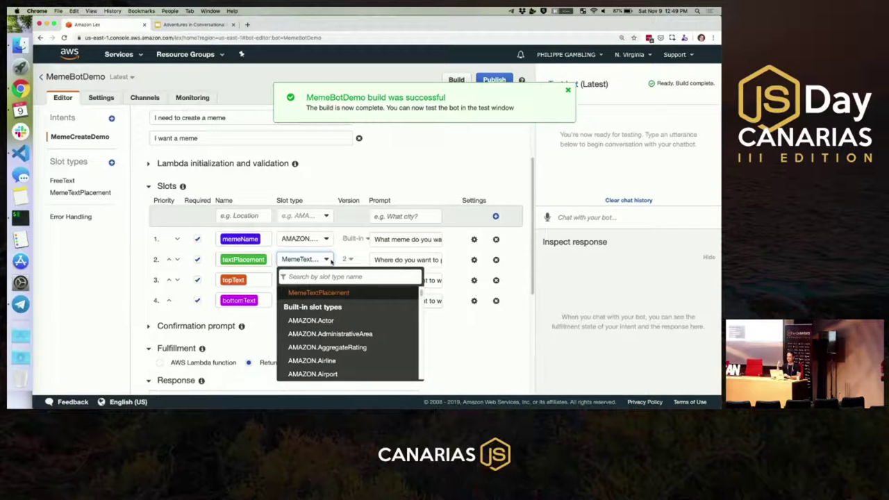
pyautogui.click(74, 192)
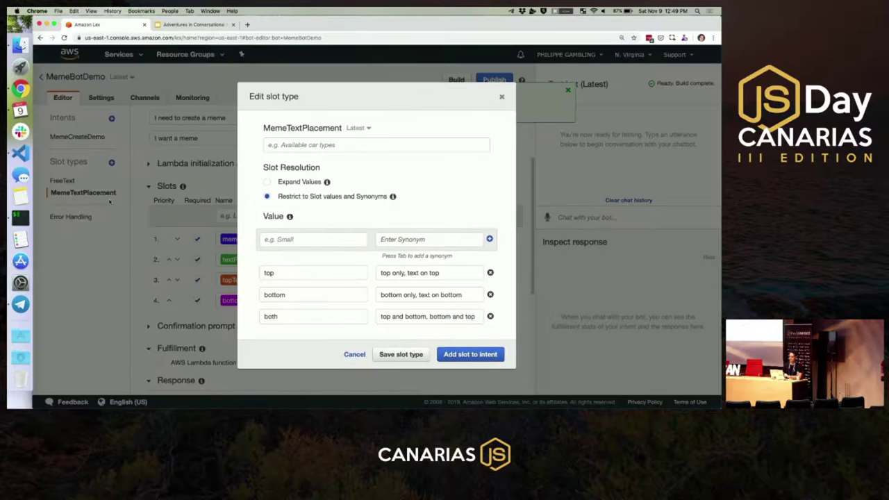
pyautogui.scroll(-1, 442, 213)
pyautogui.click(502, 96)
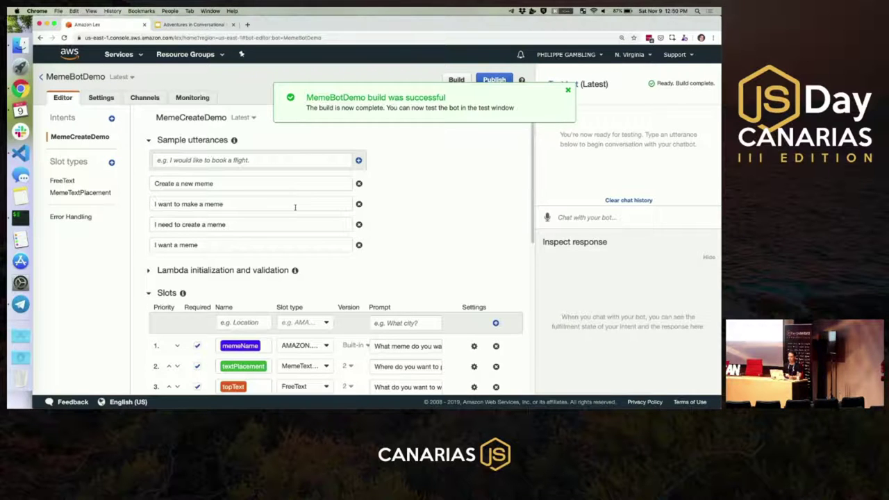
# Dismiss the build notification and examine the slot resolution and training values of the FreeText slot type.
pyautogui.scroll(-2, 295, 207)
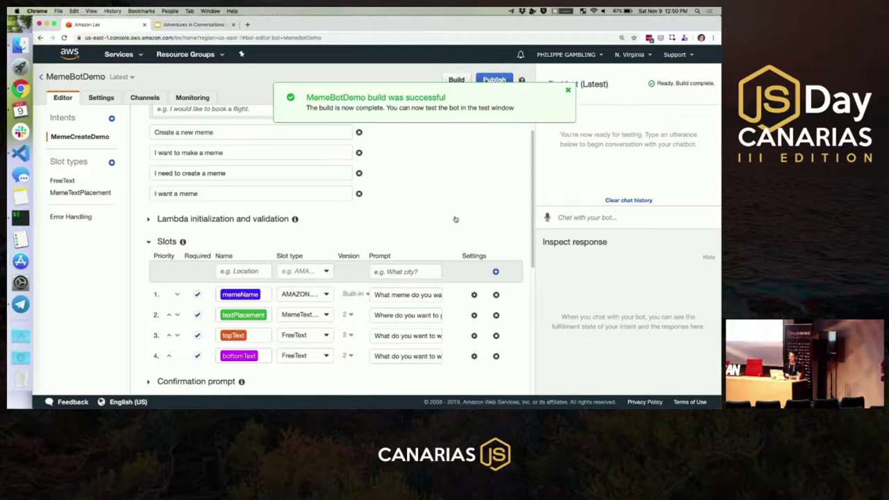
pyautogui.click(568, 90)
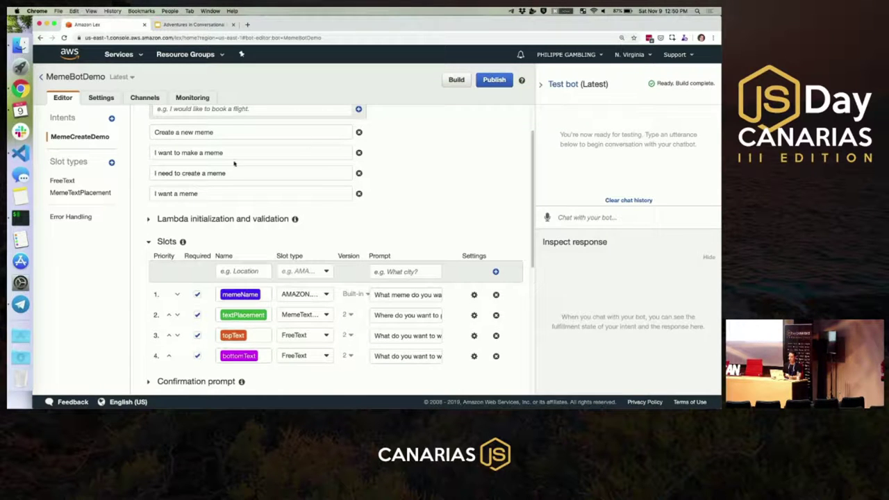
pyautogui.click(61, 181)
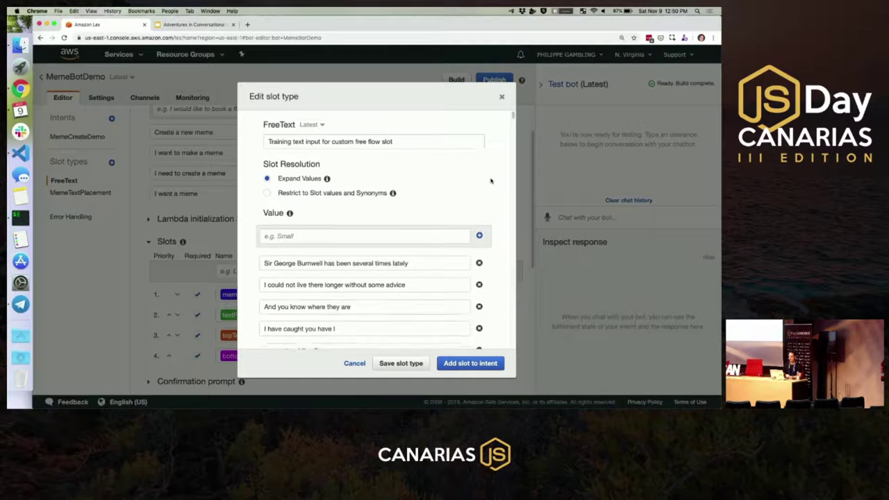
pyautogui.scroll(-3, 491, 181)
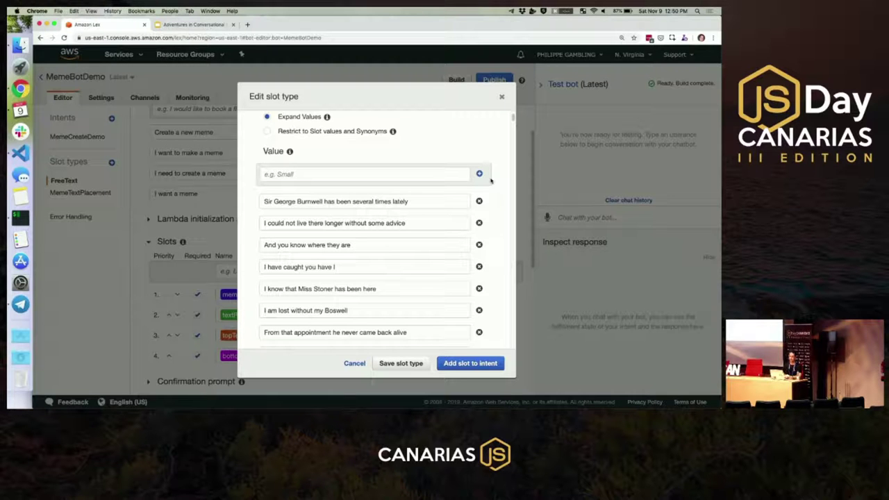
pyautogui.scroll(-15, 491, 181)
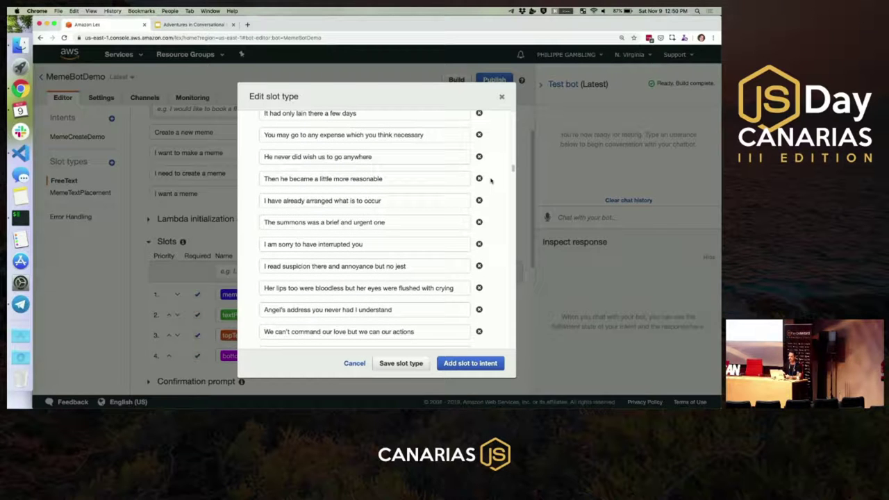
pyautogui.click(501, 97)
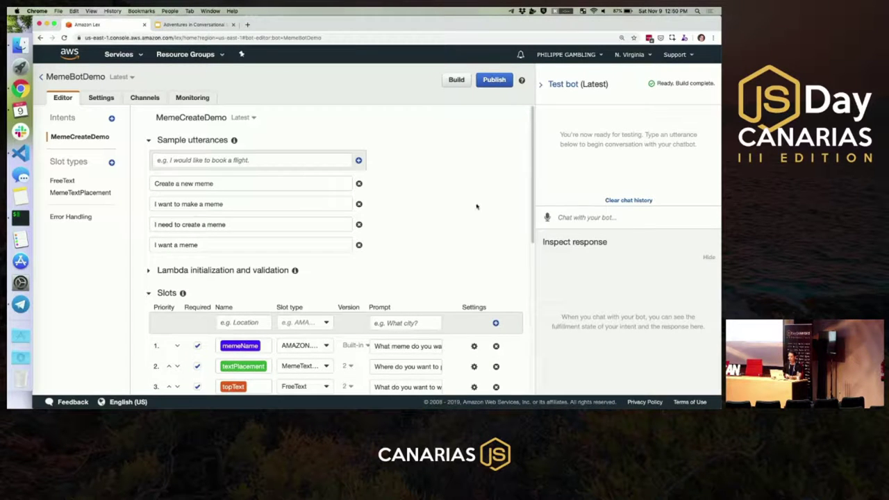
# Test the rebuilt bot's slot prompting by sending it "I want a meme".
pyautogui.scroll(-3, 476, 209)
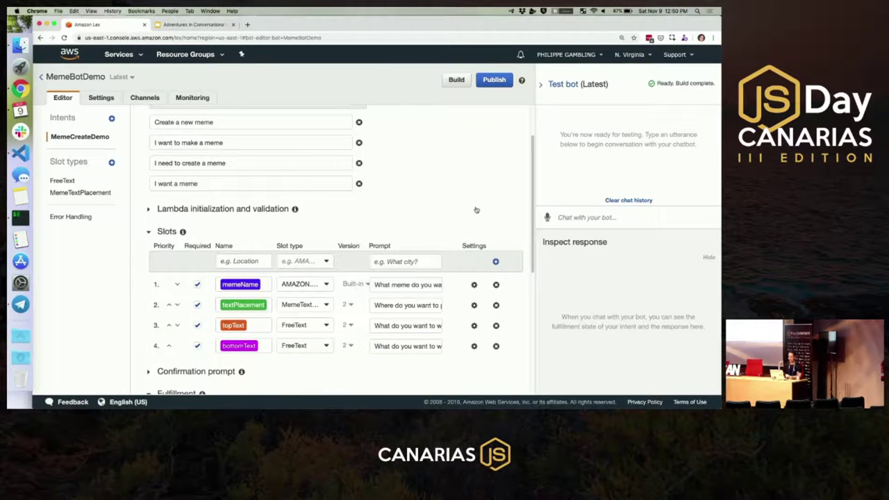
pyautogui.scroll(-1, 477, 209)
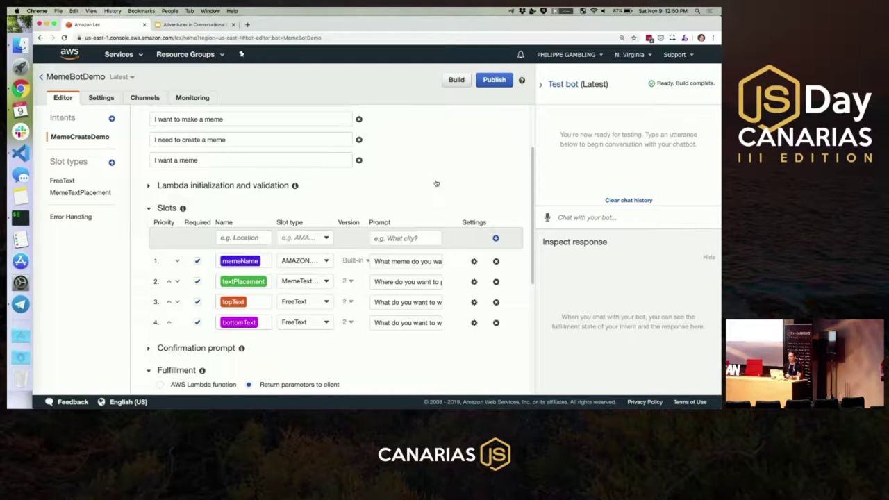
pyautogui.click(576, 220)
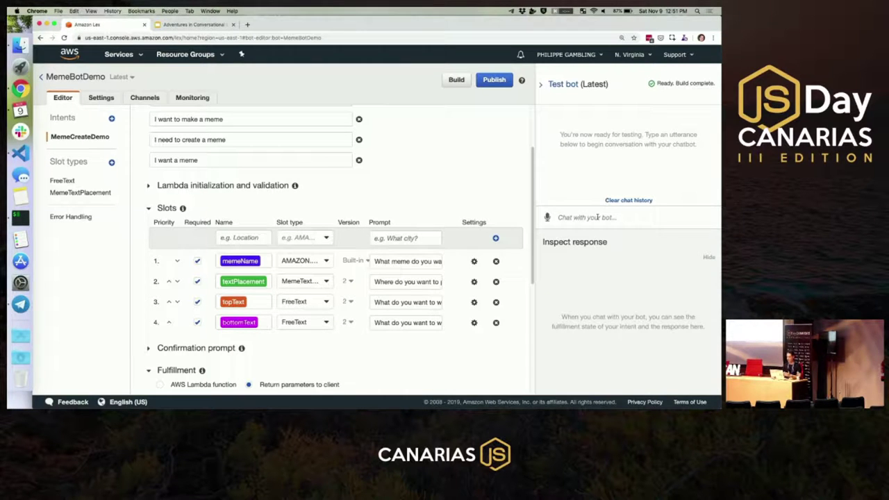
pyautogui.write('I wan')
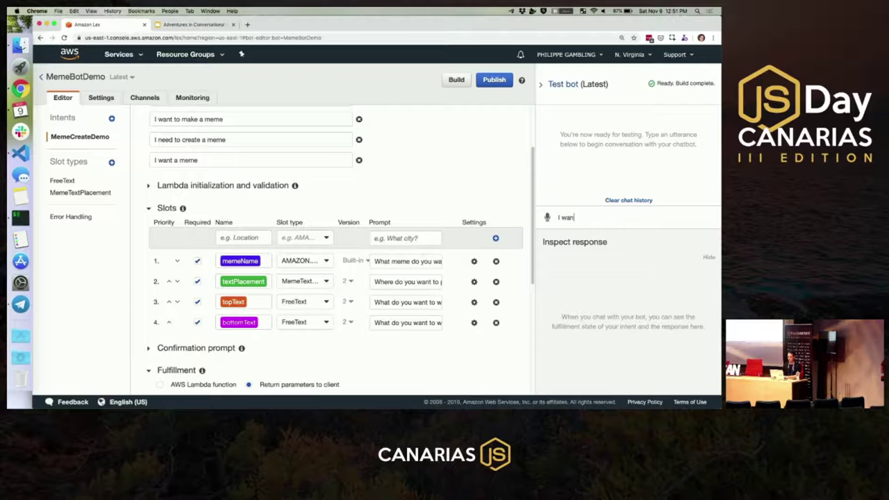
pyautogui.write('t a meme')
pyautogui.press('Return')
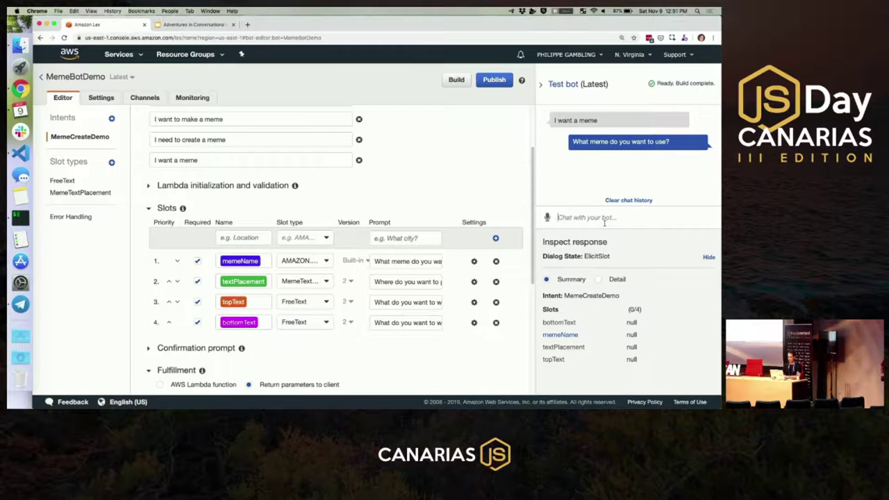
# Answer the meme and text placement prompts with "yoda" and "both", and inspect the detailed response before returning to its summary.
pyautogui.write('yoda')
pyautogui.press('Return')
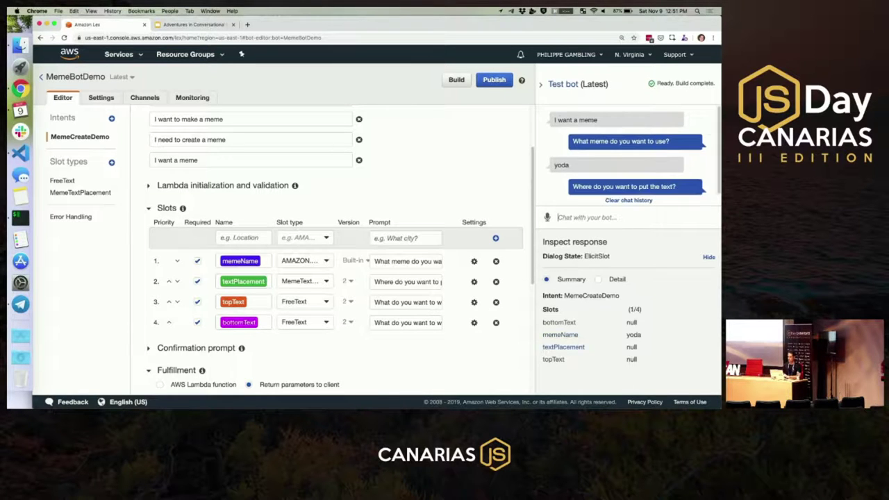
pyautogui.write('both')
pyautogui.press('Return')
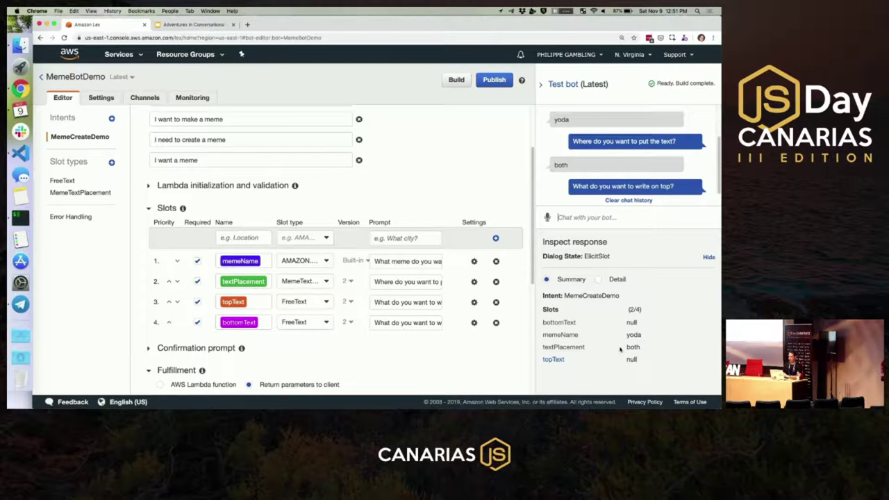
pyautogui.click(598, 279)
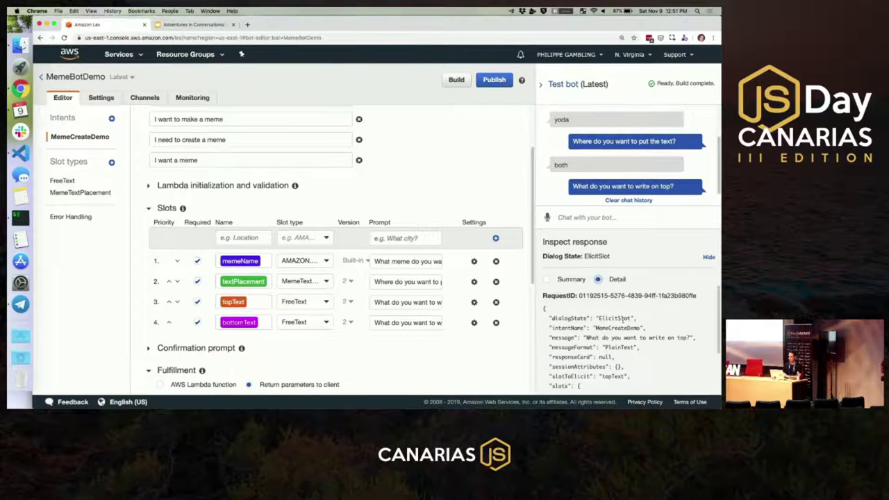
pyautogui.scroll(-1, 624, 319)
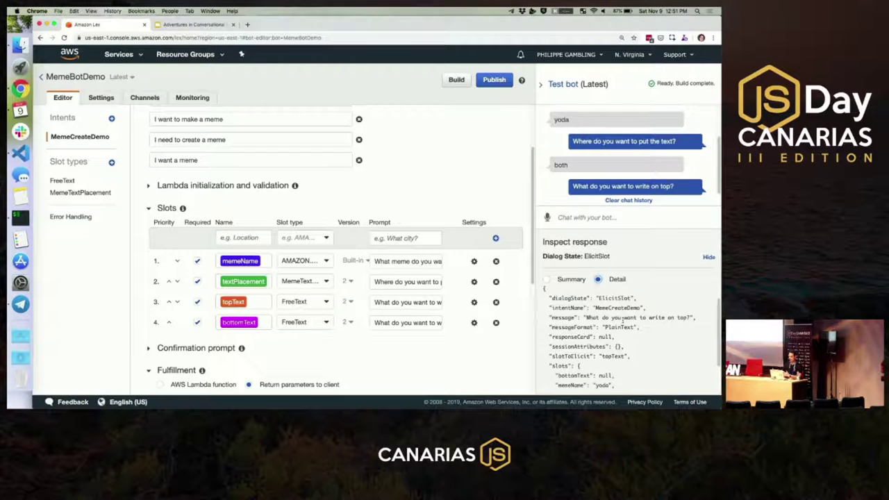
pyautogui.scroll(2, 623, 319)
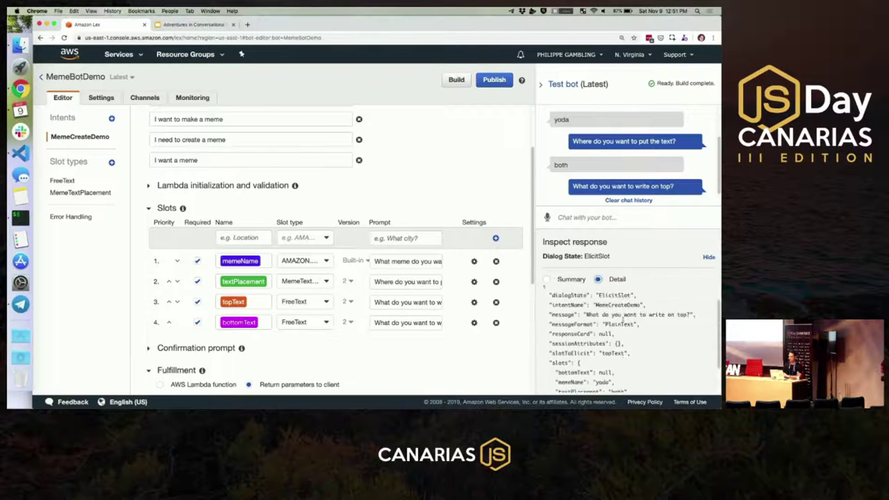
pyautogui.click(548, 281)
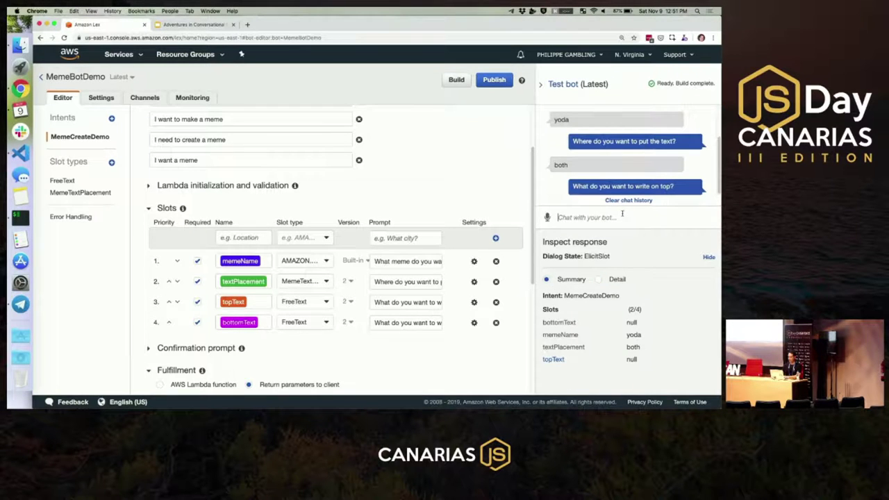
# Complete the test conversation by answering "Hello" for the top text and "Camera man" for the bottom text.
pyautogui.click(623, 215)
pyautogui.write('Hello')
pyautogui.press('Return')
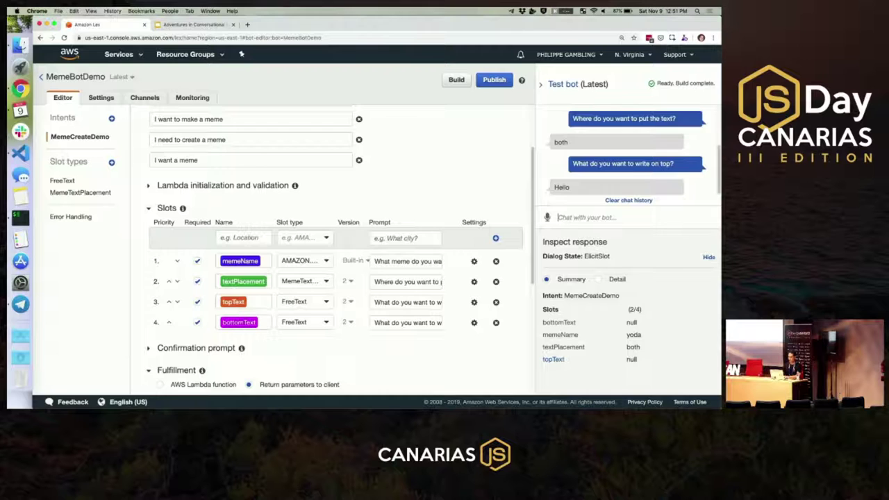
pyautogui.write('Camera man')
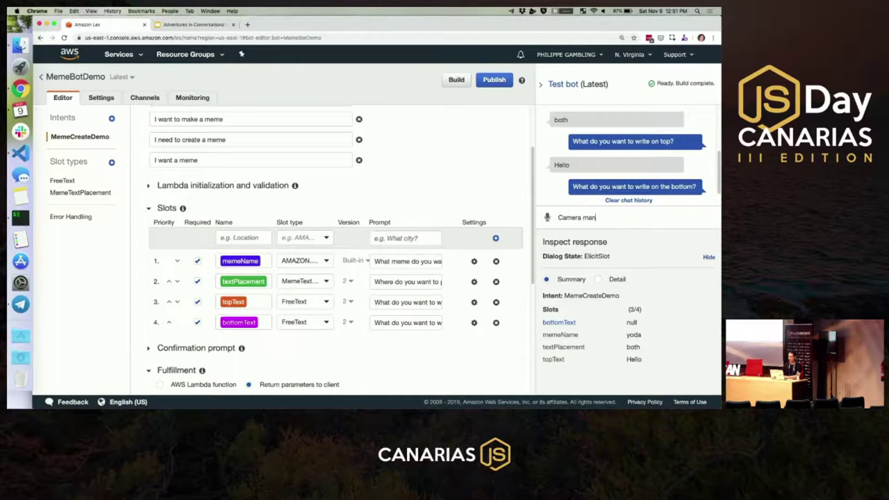
pyautogui.press('Return')
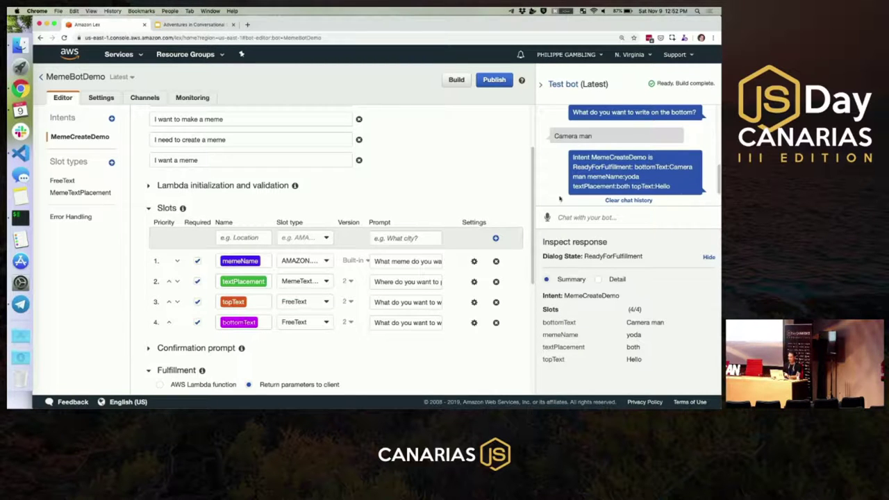
# Set the MemeCreateDemo intent's fulfillment to the AWS Lambda function meme-bot-demo-meme-generator.
pyautogui.scroll(-2, 475, 174)
pyautogui.scroll(-3, 476, 174)
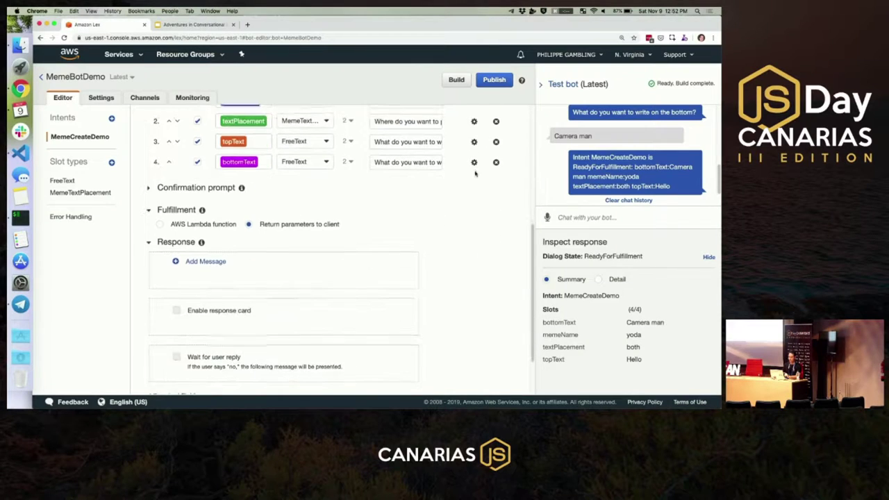
pyautogui.click(161, 224)
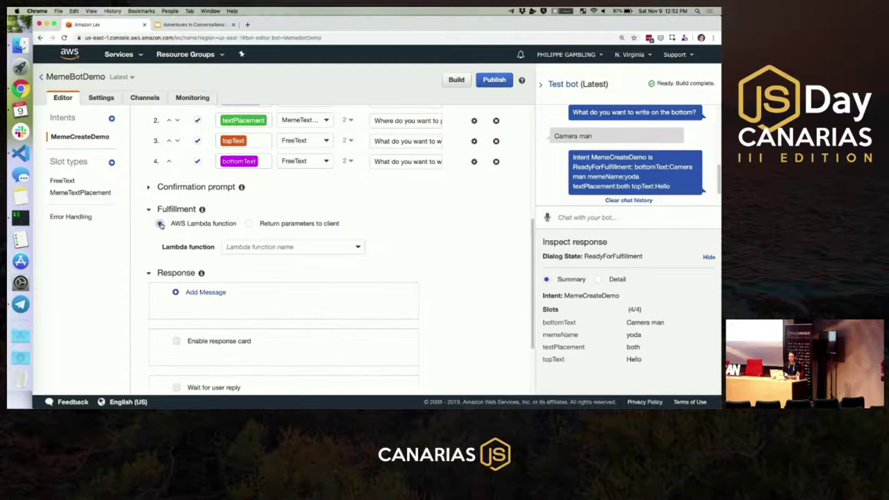
pyautogui.click(345, 251)
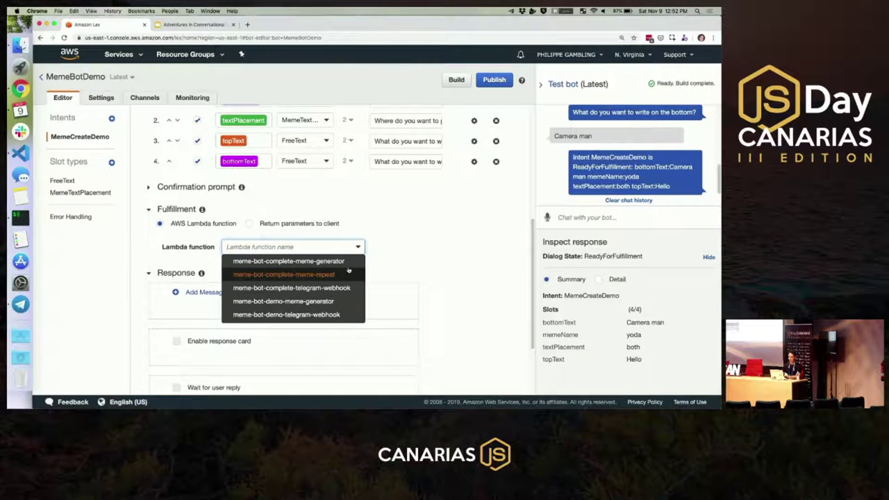
pyautogui.click(428, 218)
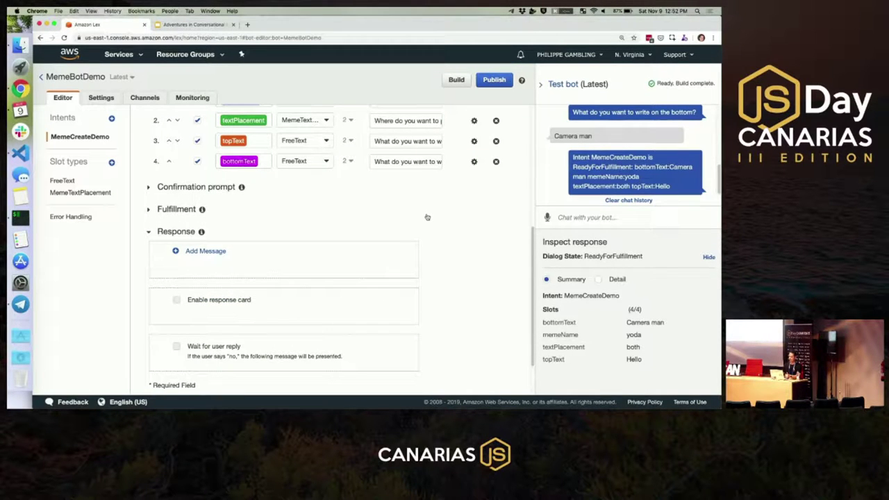
pyautogui.click(148, 210)
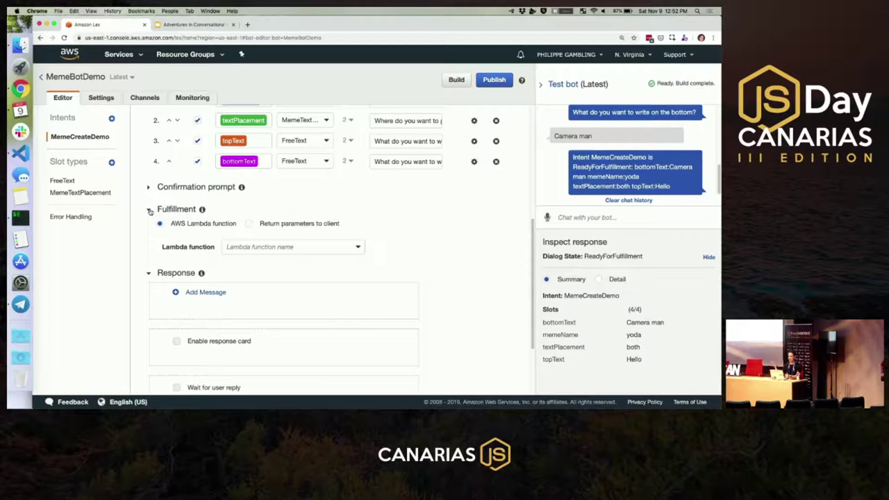
pyautogui.click(333, 244)
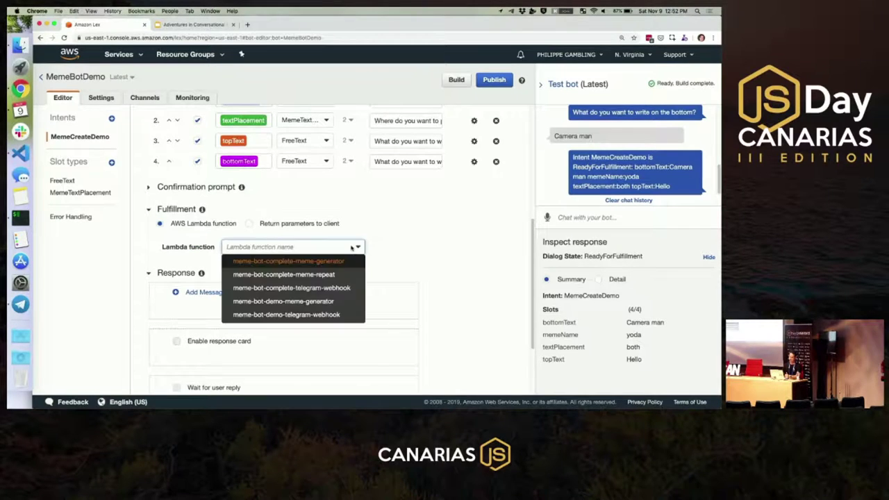
pyautogui.click(319, 300)
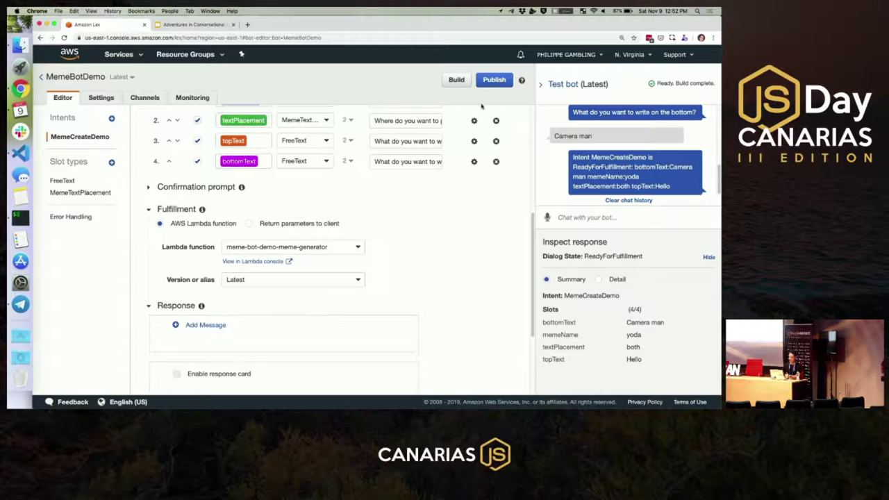
# Build MemeBotDemo with the Lambda fulfillment and dismiss the build notification.
pyautogui.click(456, 81)
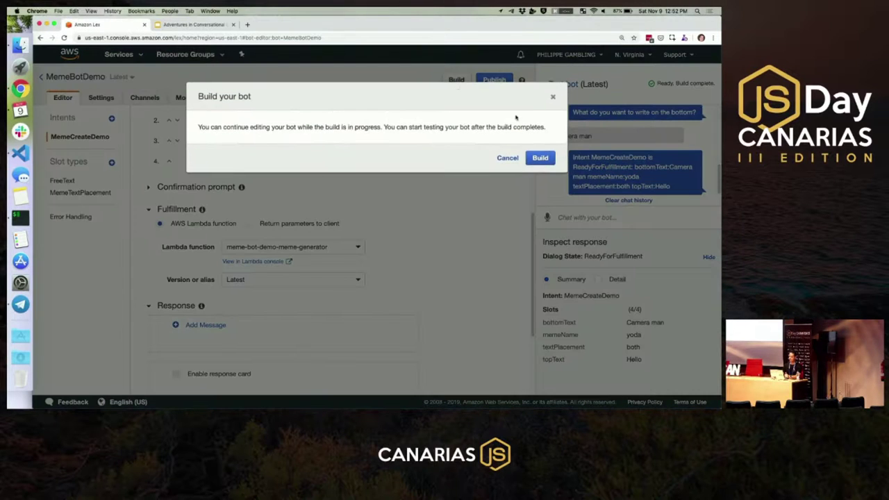
pyautogui.click(533, 158)
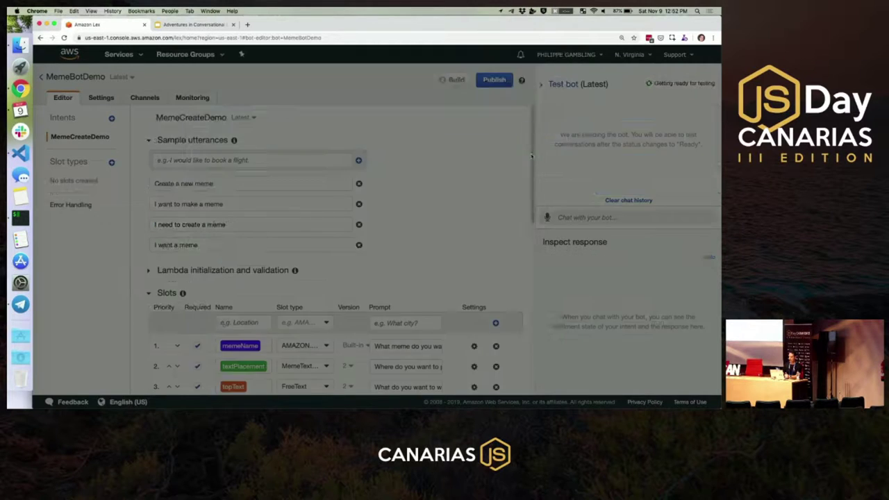
pyautogui.scroll(-5, 475, 188)
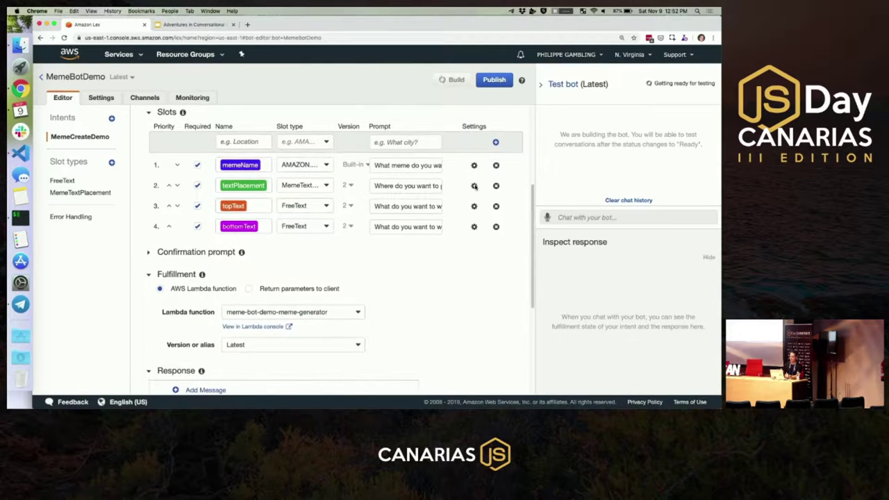
pyautogui.scroll(-2, 464, 191)
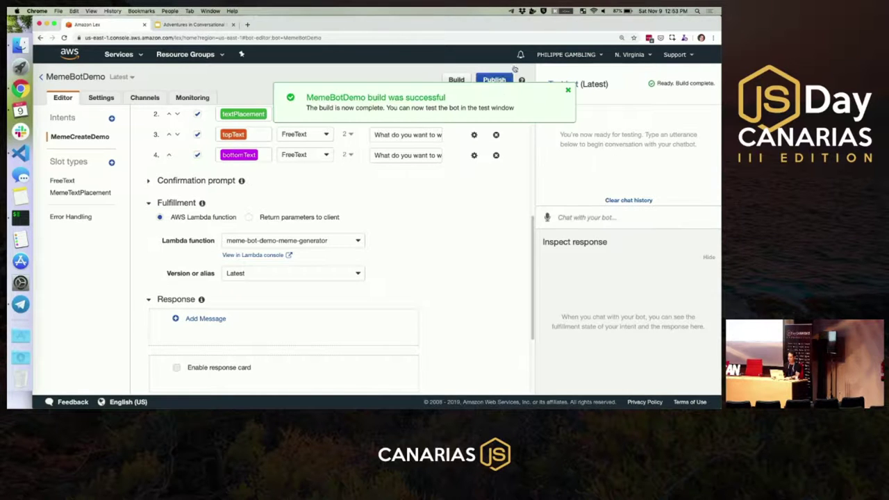
pyautogui.click(569, 90)
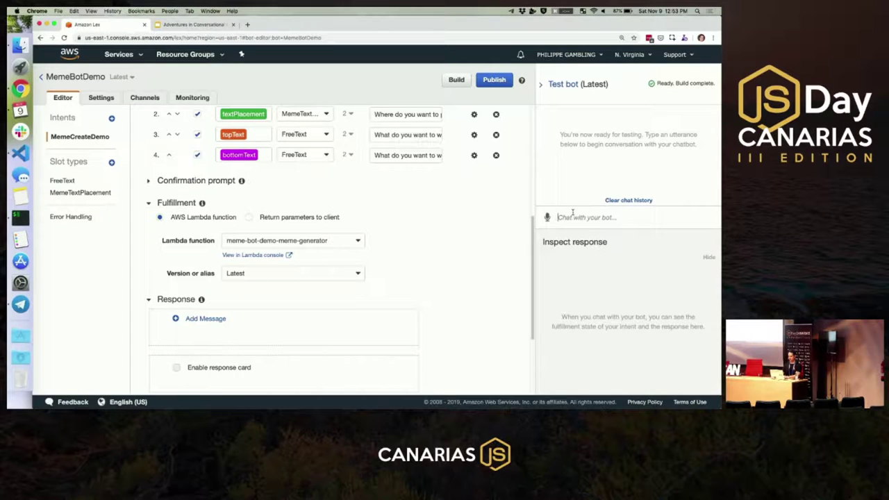
# Start a test conversation with the rebuilt bot by sending it "Create a new meme".
pyautogui.write('What meme ar')
pyautogui.press('BackSpace')
pyautogui.press('BackSpace')
pyautogui.press('BackSpace')
pyautogui.press('BackSpace')
pyautogui.press('BackSpace')
pyautogui.press('BackSpace')
pyautogui.press('BackSpace')
pyautogui.press('BackSpace')
pyautogui.press('BackSpace')
pyautogui.press('BackSpace')
pyautogui.press('BackSpace')
pyautogui.press('BackSpace')
pyautogui.write('Create a new meme')
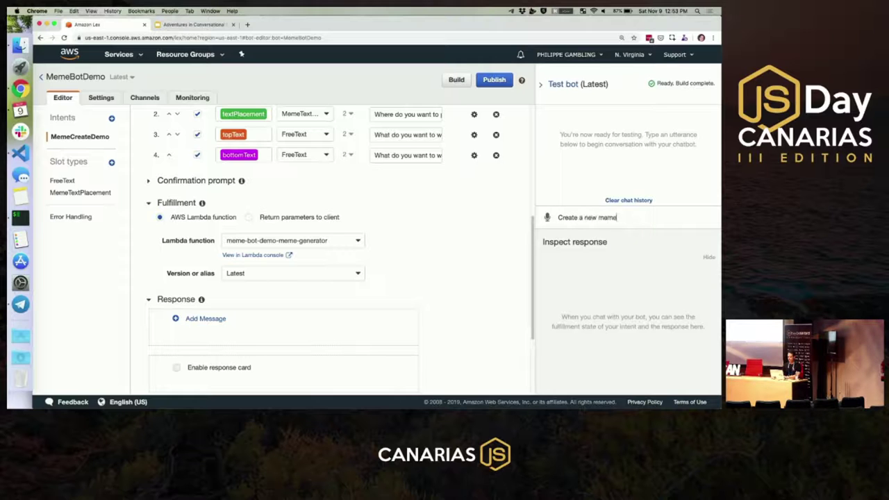
pyautogui.press('Return')
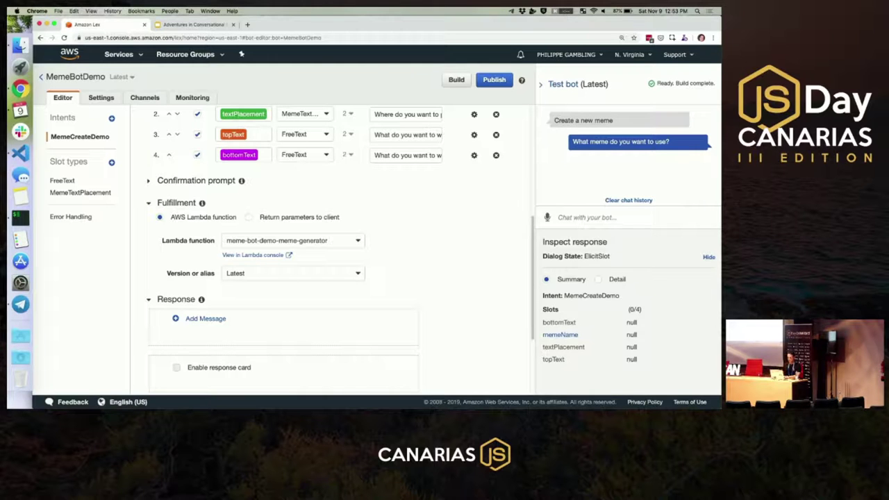
# Reply to the bot's prompts with "canarias", "hello" and "everyone", and review the conversation's prompts and replies.
pyautogui.write('yod')
pyautogui.press('BackSpace')
pyautogui.press('BackSpace')
pyautogui.write('canarias')
pyautogui.press('Return')
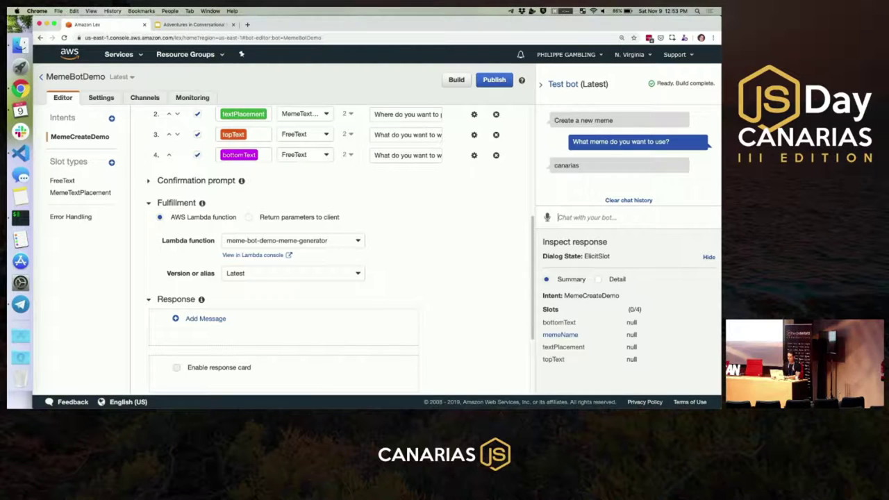
pyautogui.write('hello')
pyautogui.press('Return')
pyautogui.write('everyone')
pyautogui.press('Return')
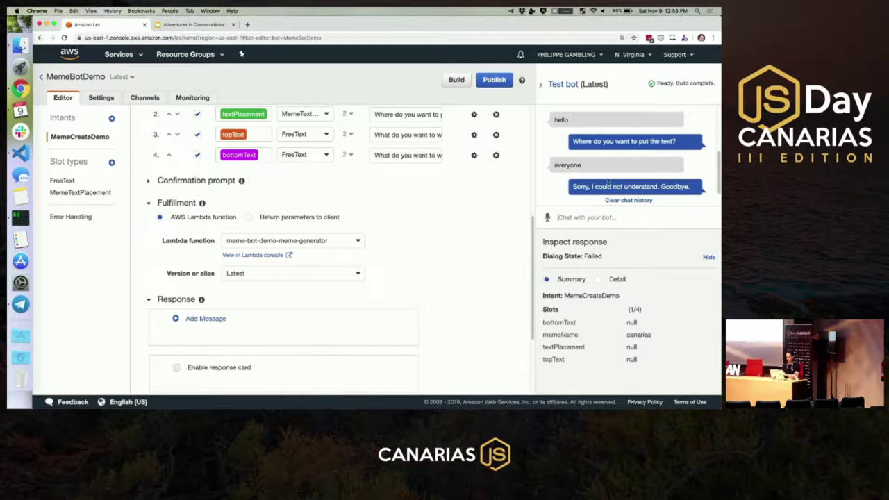
pyautogui.scroll(3, 612, 164)
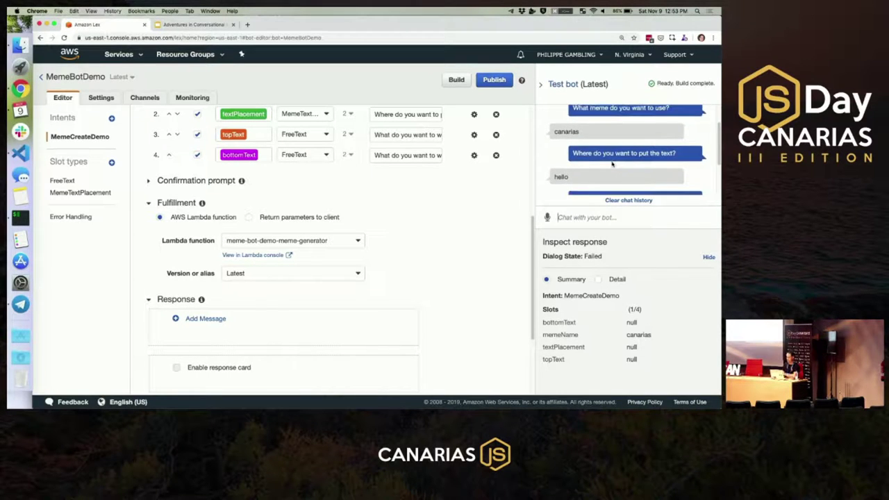
pyautogui.scroll(-1, 613, 164)
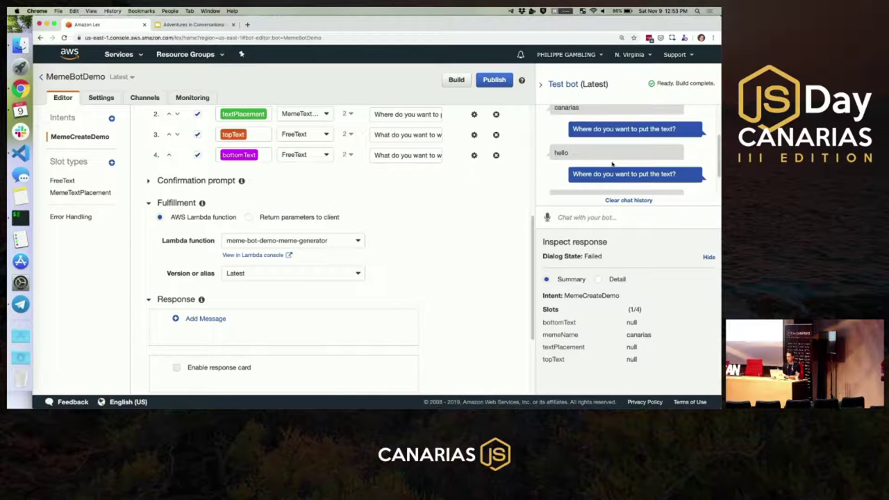
pyautogui.scroll(-2, 612, 165)
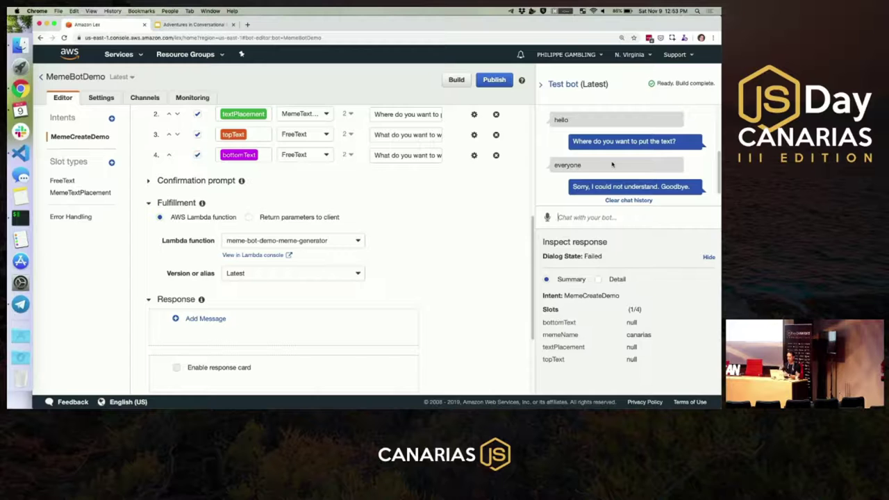
pyautogui.scroll(2, 612, 165)
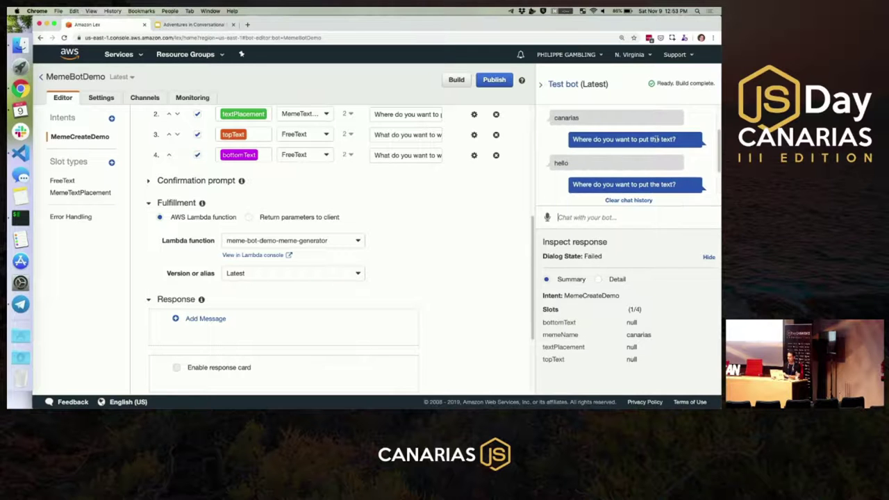
pyautogui.scroll(-2, 634, 167)
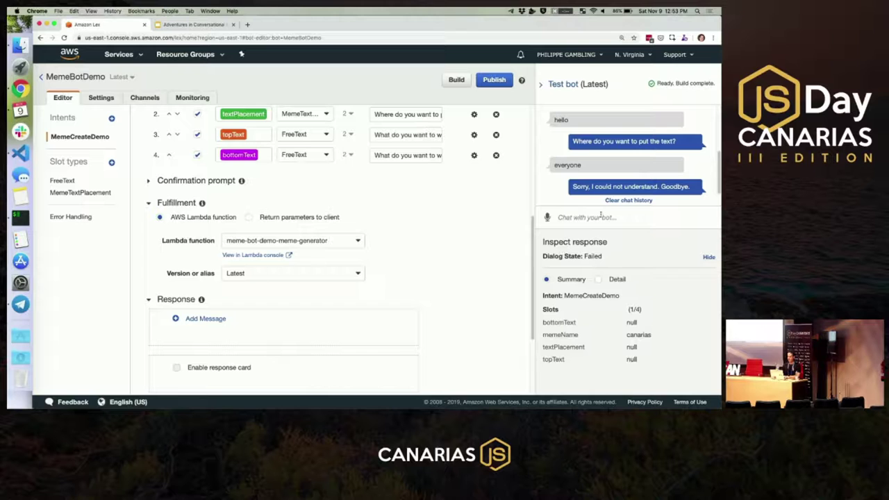
# Restart the test conversation with "create a meme" and answer the meme prompt with "canarias".
pyautogui.write('Wha')
pyautogui.press('BackSpace')
pyautogui.press('BackSpace')
pyautogui.write('c')
pyautogui.write('reate a meme')
pyautogui.press('Return')
pyautogui.write('canarias')
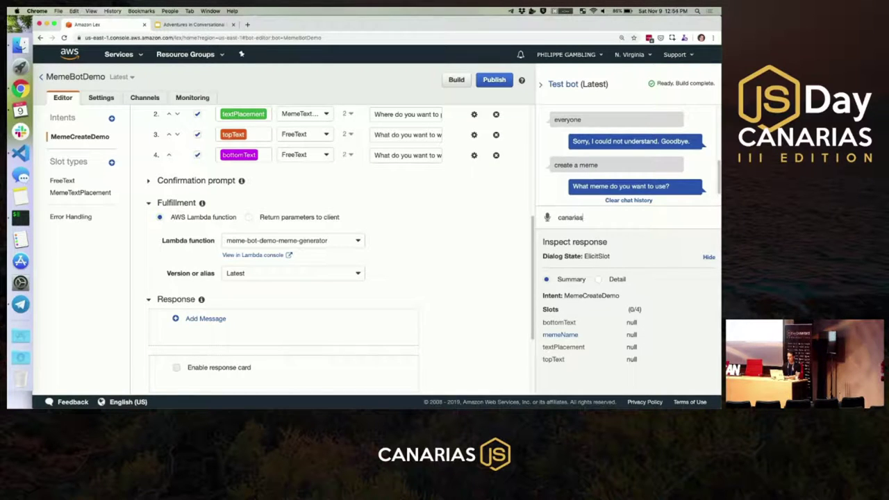
pyautogui.press('Return')
# Answer "both" for text placement, "hello" for the top text and "everyone" for the bottom text, and view the generated meme.
pyautogui.write('both')
pyautogui.press('Return')
pyautogui.write('hello')
pyautogui.press('Return')
pyautogui.write('everyone')
pyautogui.press('Return')
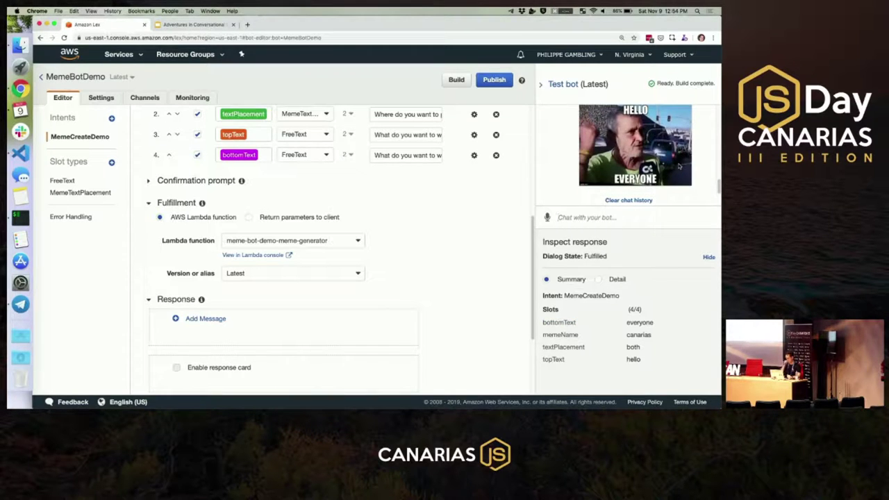
pyautogui.scroll(1, 679, 166)
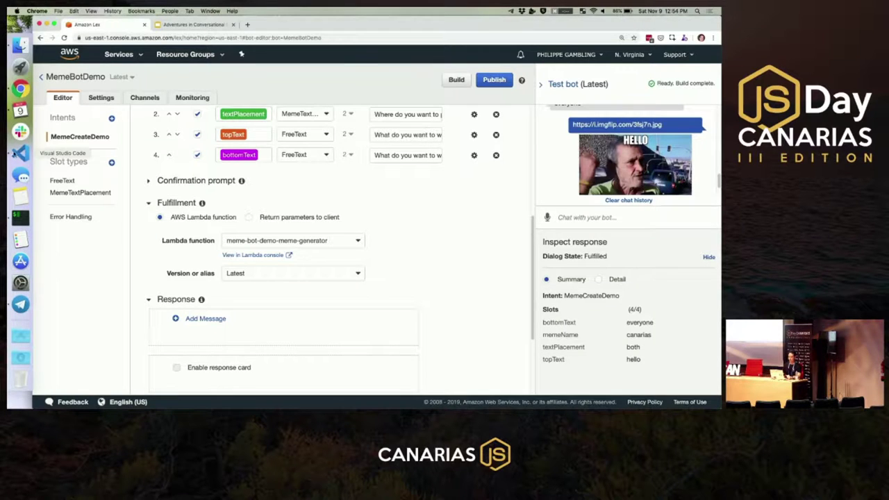
# Switch to Visual Studio Code and enlarge its display to show the dialogCodeHook function in meme-generator.js.
pyautogui.click(19, 154)
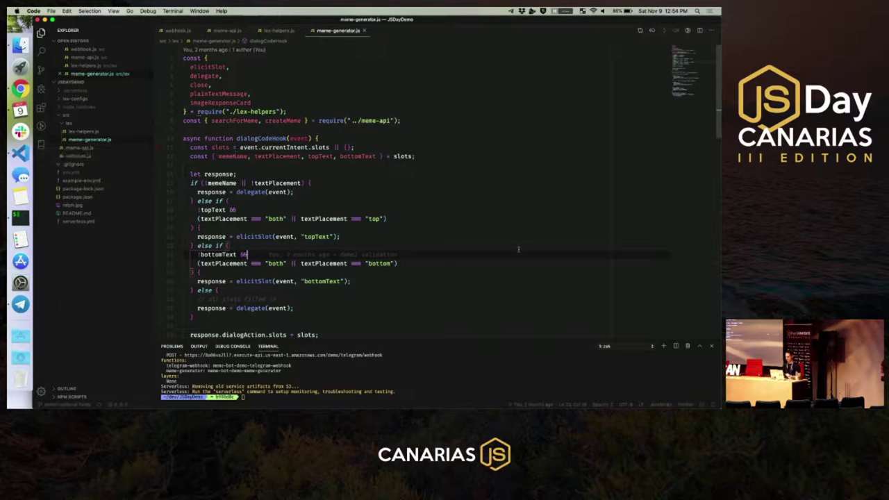
pyautogui.click(509, 202)
pyautogui.press('super+equal')
pyautogui.press('super+equal')
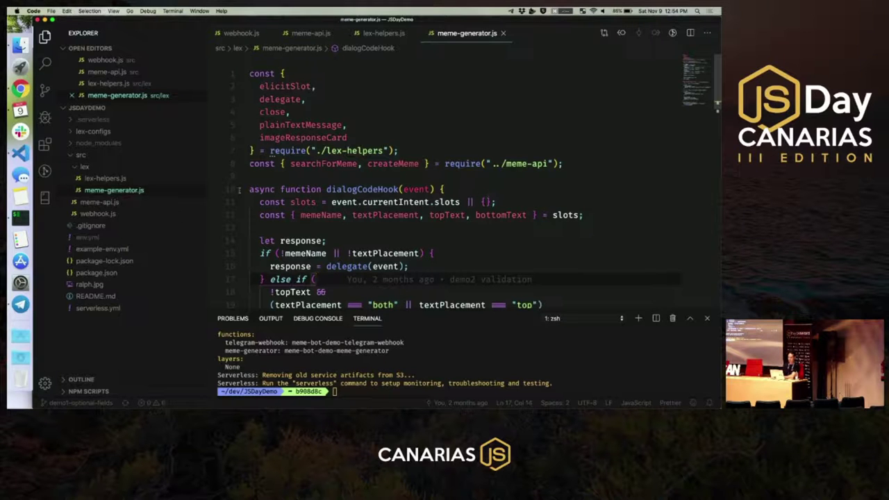
# Open serverless.yml and examine the functions section defining the telegram-webhook and meme-generator handlers.
pyautogui.click(97, 309)
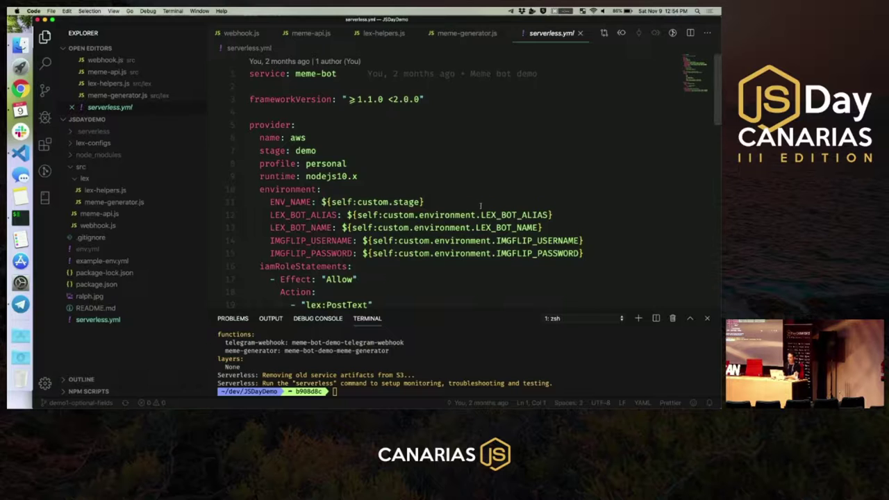
pyautogui.scroll(-7, 480, 206)
pyautogui.scroll(-5, 480, 206)
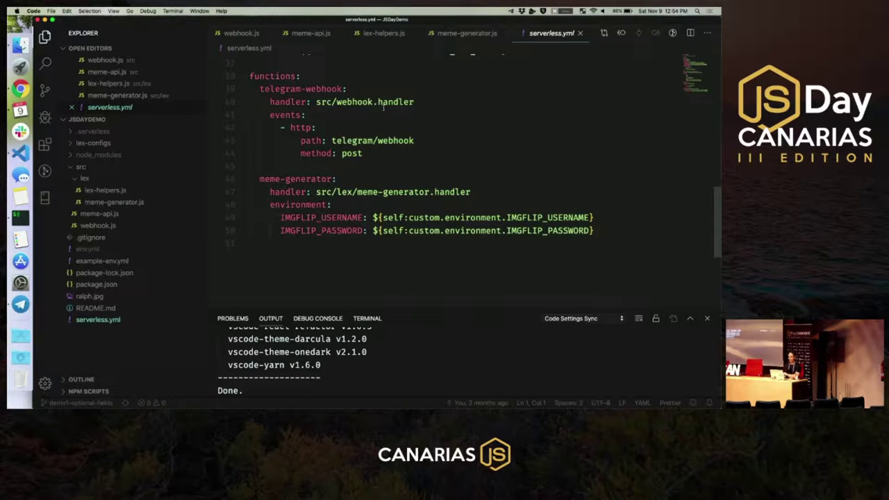
# Return to meme-generator.js, look over the exported handler and bring the fulfillment function into view.
pyautogui.click(111, 203)
pyautogui.scroll(-10, 485, 191)
pyautogui.scroll(8, 485, 191)
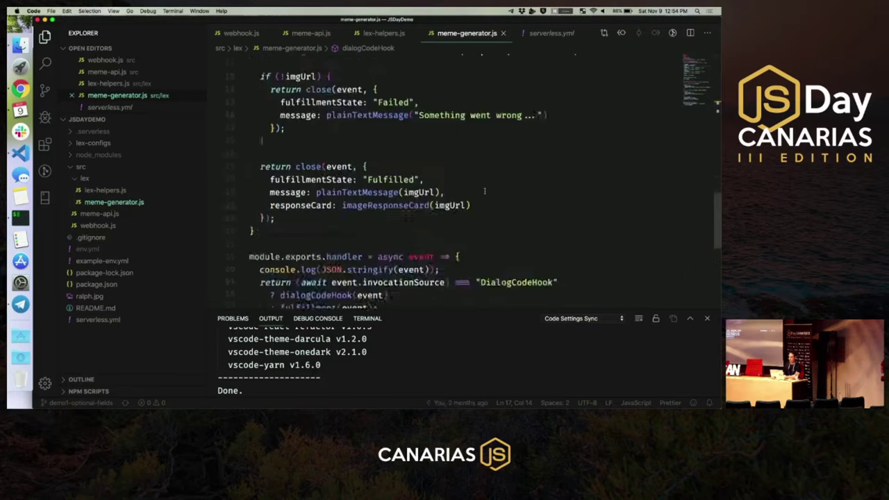
pyautogui.scroll(-3, 485, 191)
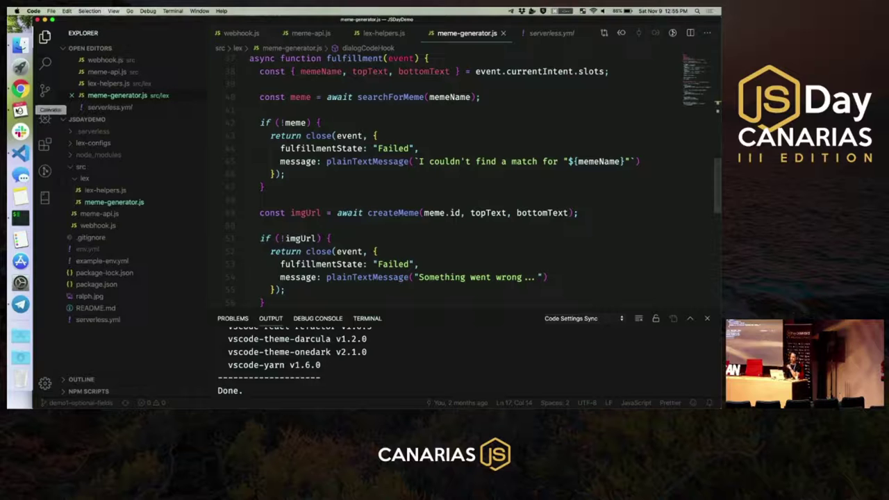
# Switch to Chrome to check the MemeCreateDemo intent's slots in Amazon Lex, and return to Visual Studio Code.
pyautogui.click(20, 88)
pyautogui.scroll(5, 189, 219)
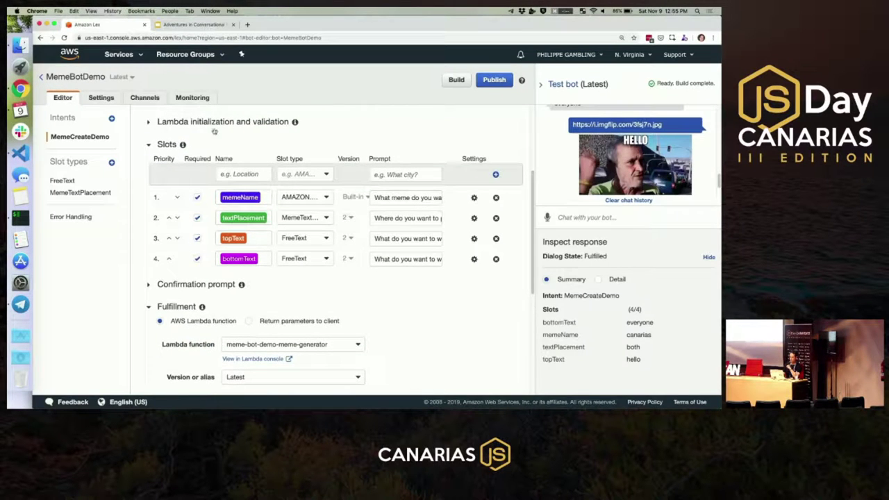
pyautogui.click(20, 152)
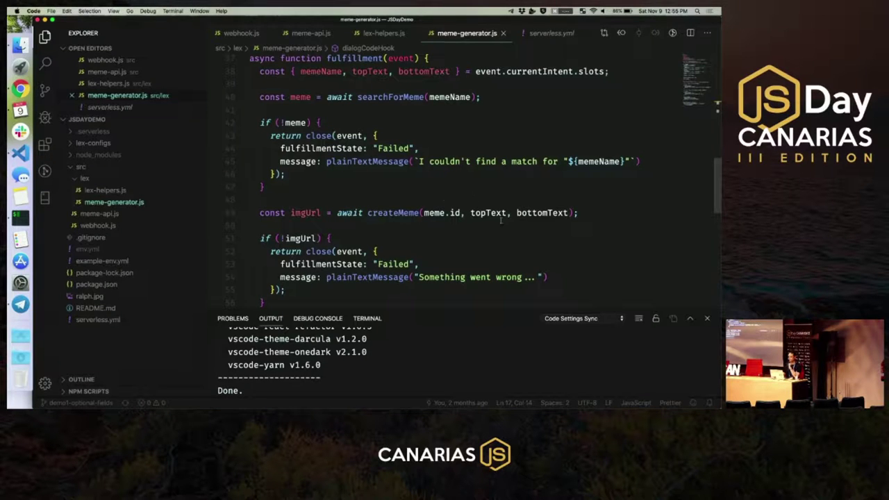
# Examine how the fulfillment function reads event.currentIntent.slots and passes memeName to searchForMeme.
pyautogui.moveTo(475, 71); pyautogui.dragTo(532, 76)
pyautogui.click(524, 96)
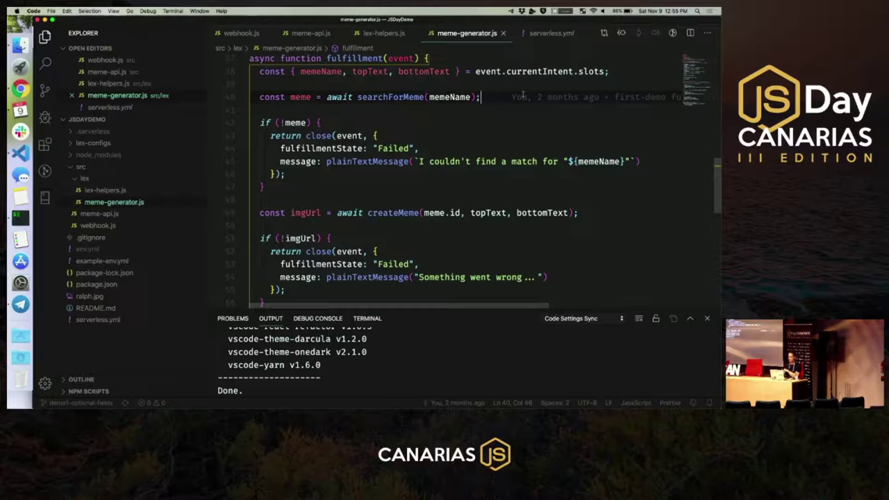
pyautogui.moveTo(365, 61)
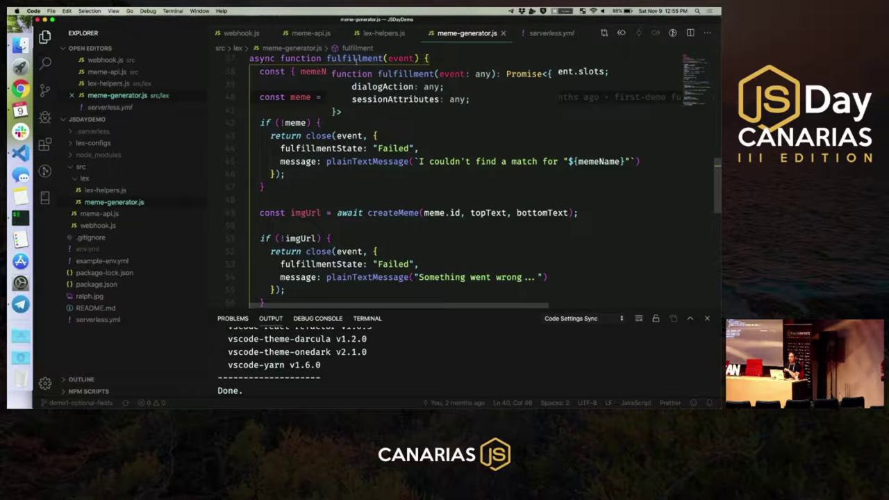
pyautogui.moveTo(294, 101)
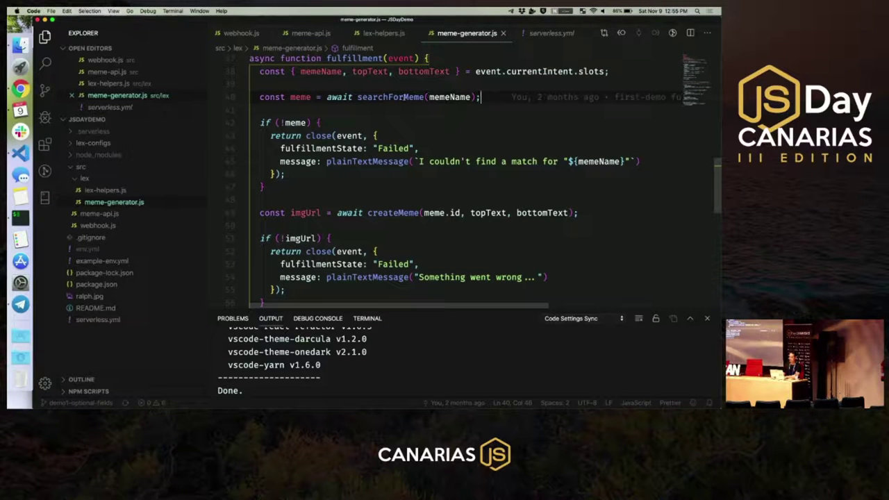
pyautogui.moveTo(399, 101)
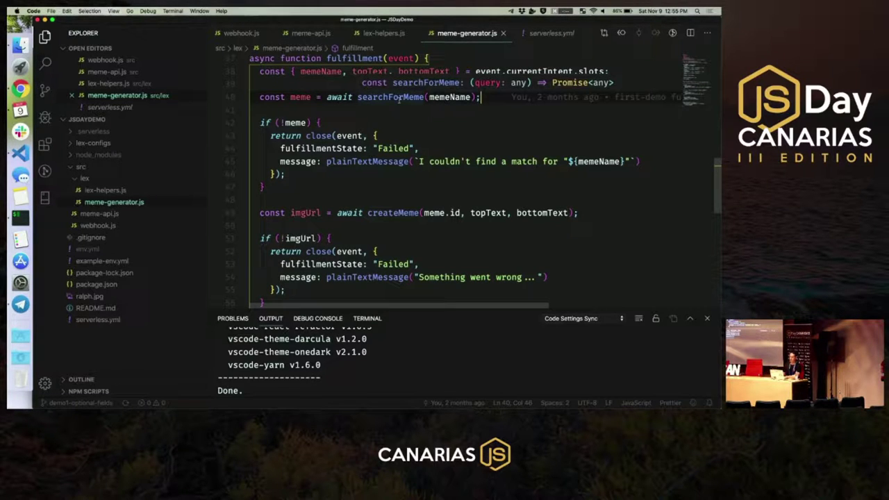
pyautogui.moveTo(451, 102)
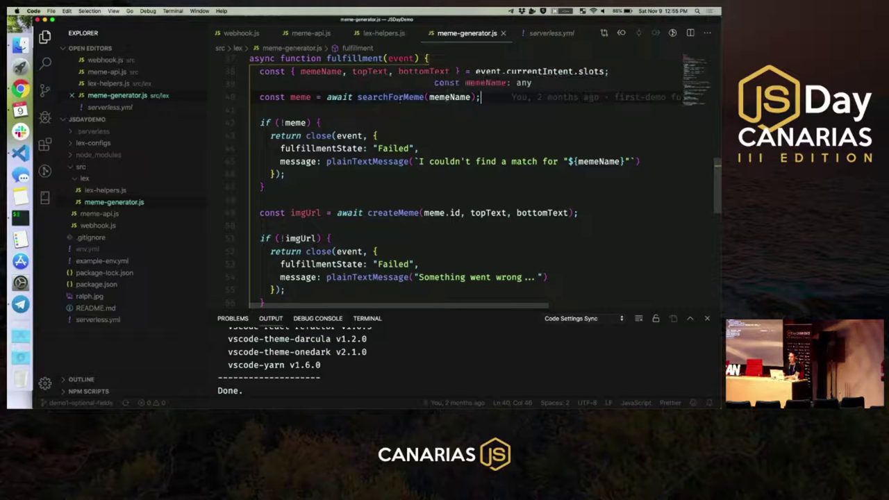
# Examine the createMeme call, its failure handling and the final close response with the Fulfilled state and image response card.
pyautogui.scroll(-3, 413, 140)
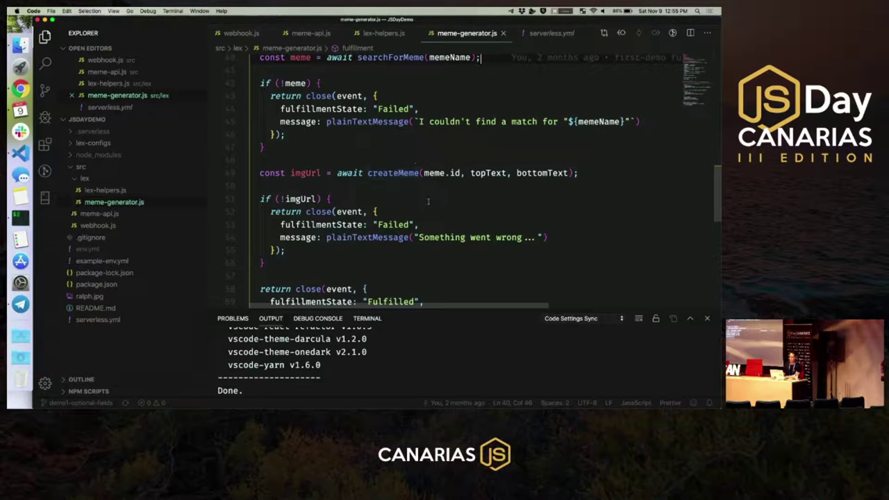
pyautogui.moveTo(455, 173)
pyautogui.scroll(-3, 457, 174)
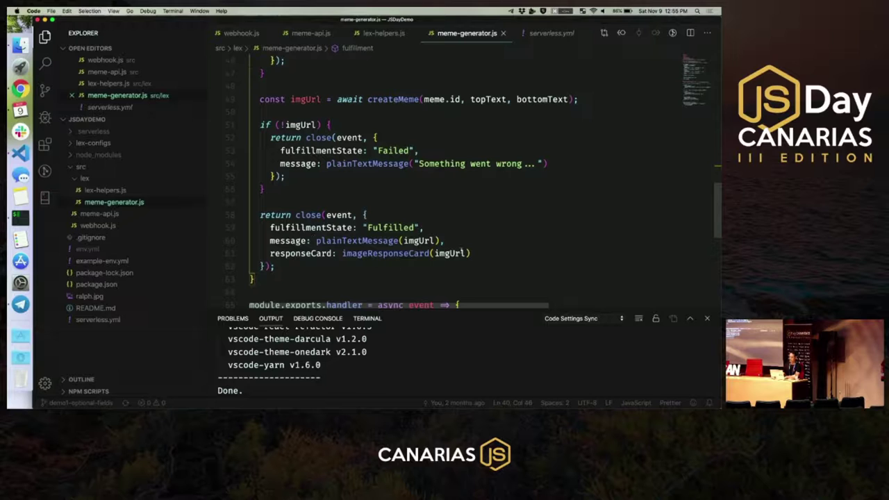
pyautogui.moveTo(303, 214)
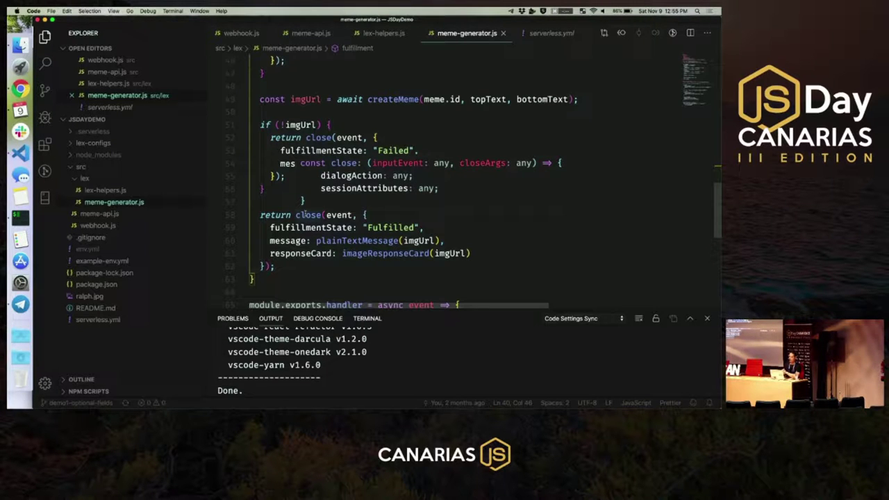
pyautogui.scroll(-3, 303, 214)
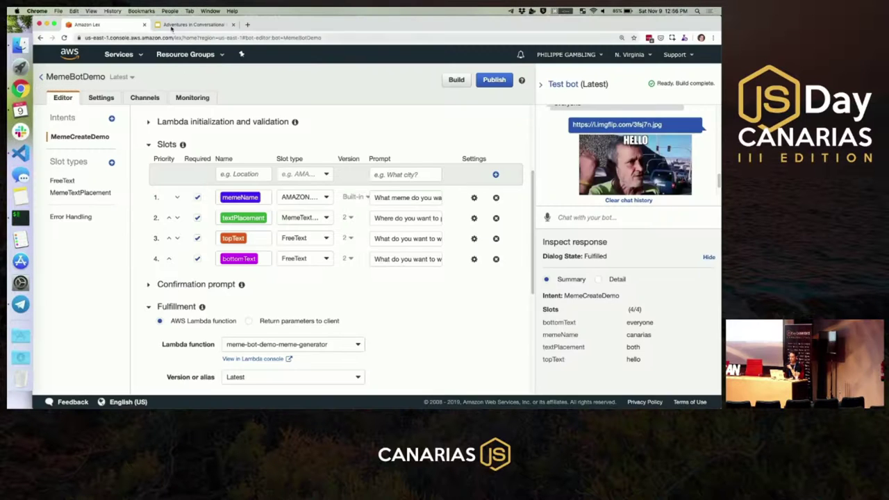
# Switch to the Adventures in Conversational UIs presentation in Chrome and show the Dialog Actions slide.
pyautogui.click(187, 25)
pyautogui.scroll(-2, 76, 338)
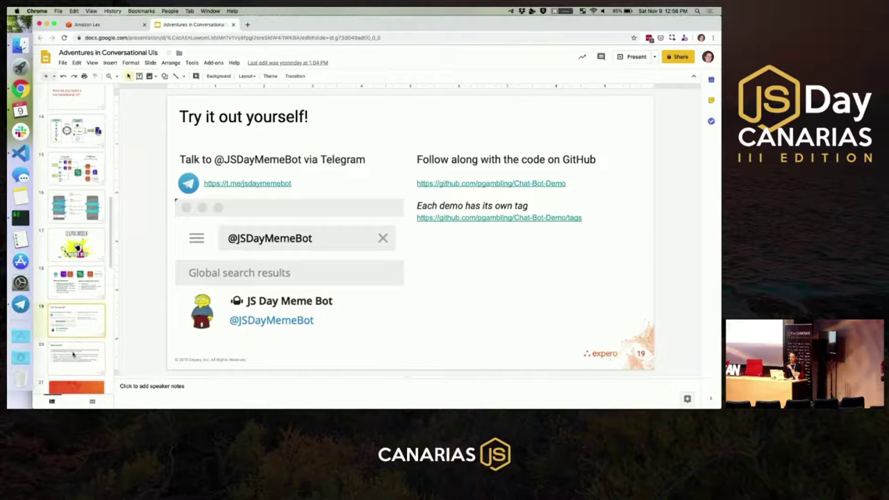
pyautogui.click(73, 356)
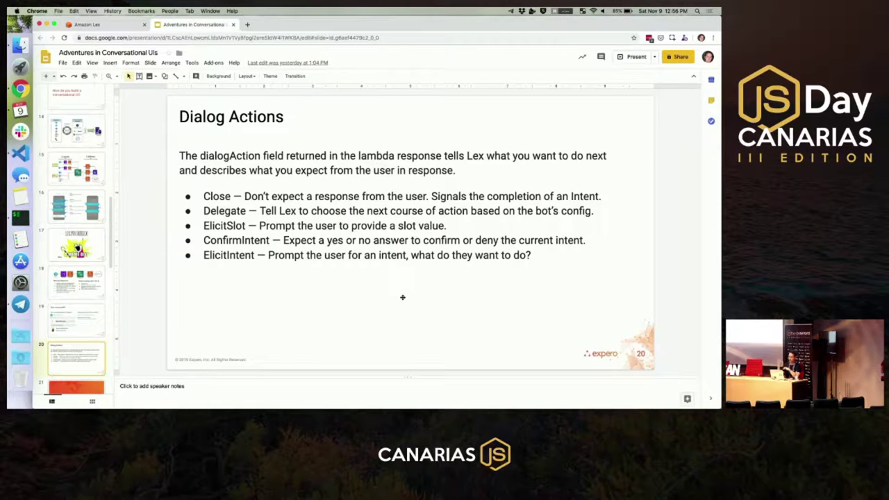